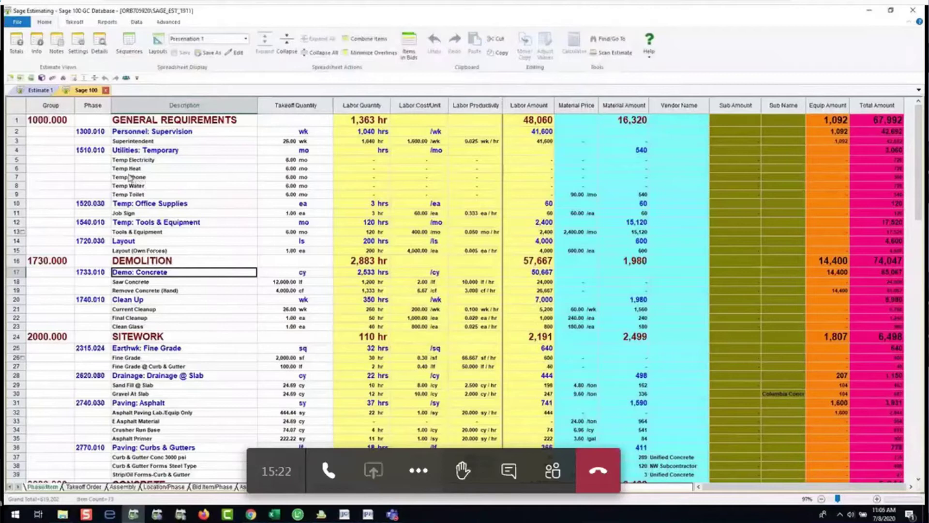
left_click(246, 39)
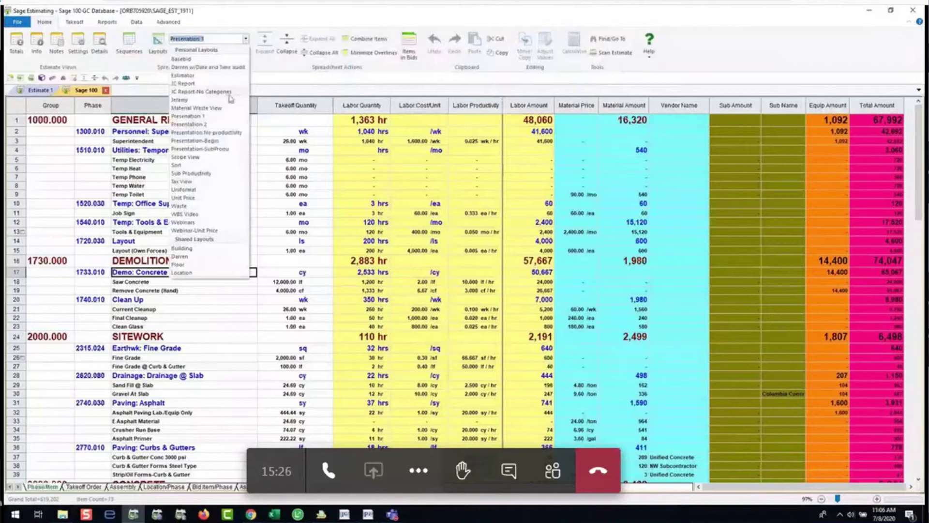
left_click(222, 129)
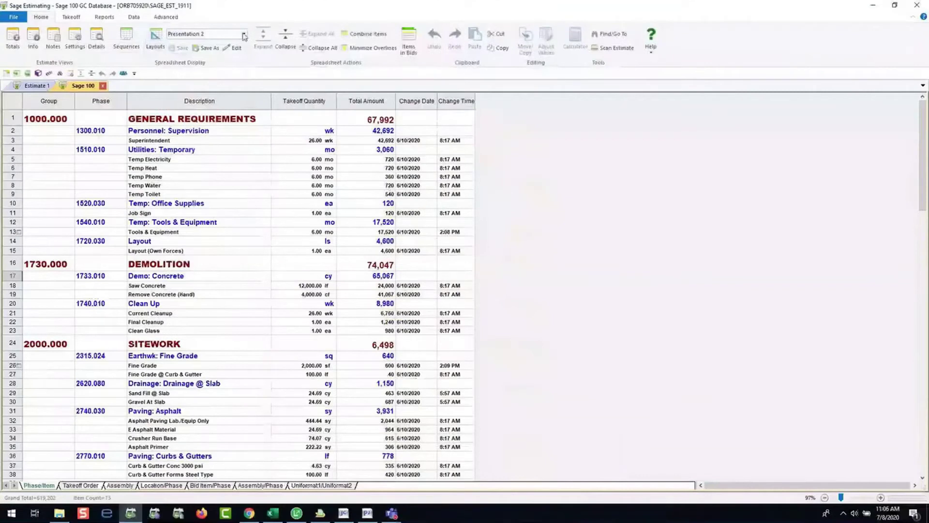
left_click(244, 35)
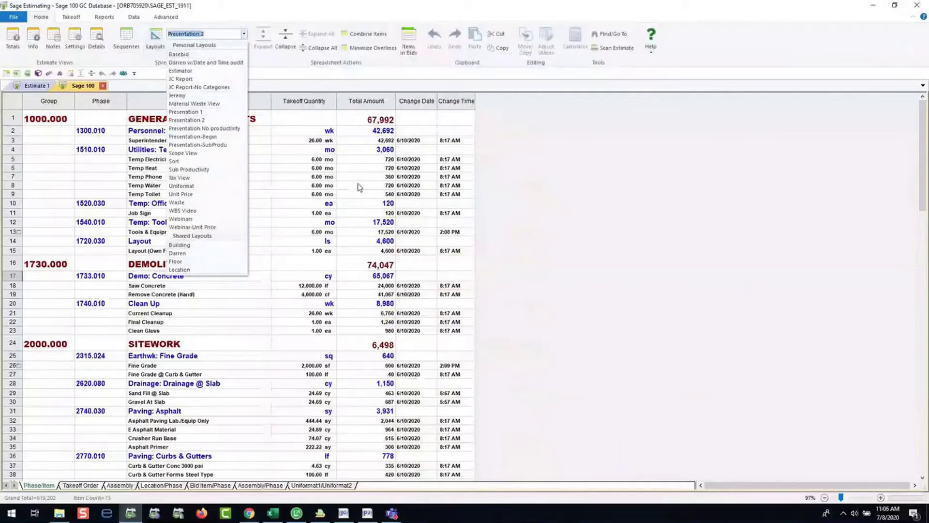
left_click(207, 113)
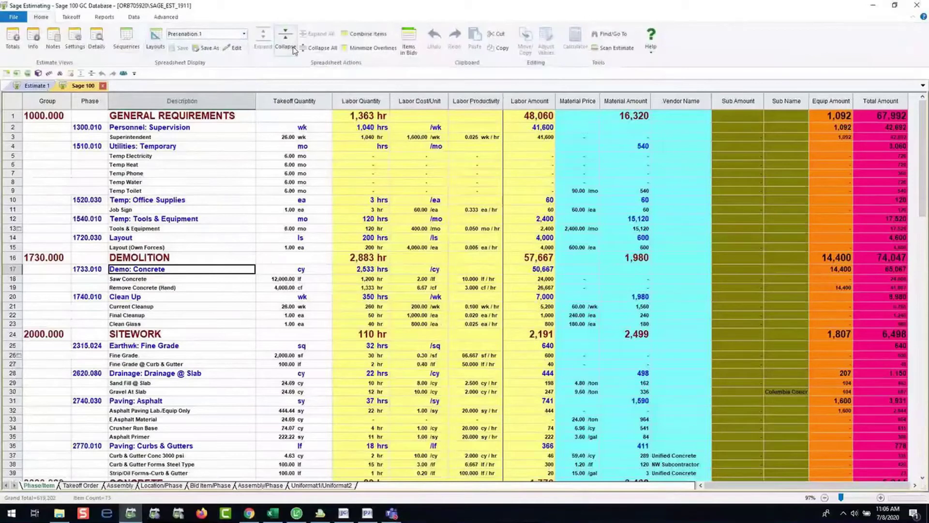
Group the estimate by Location/Phase and collapse Buildings 1, 2 and 3 to summary rows (164,728, 403,873, 47,125).
left_click(310, 50)
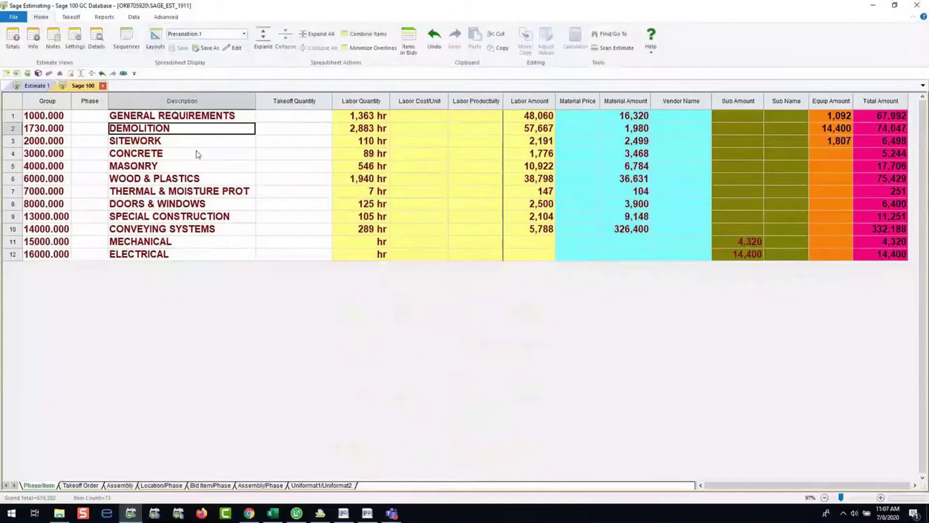
left_click(319, 34)
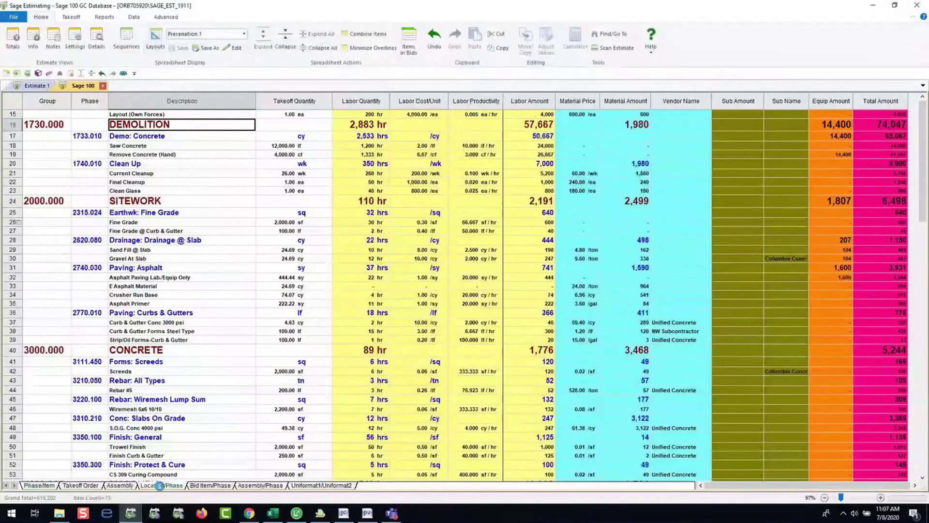
left_click(160, 485)
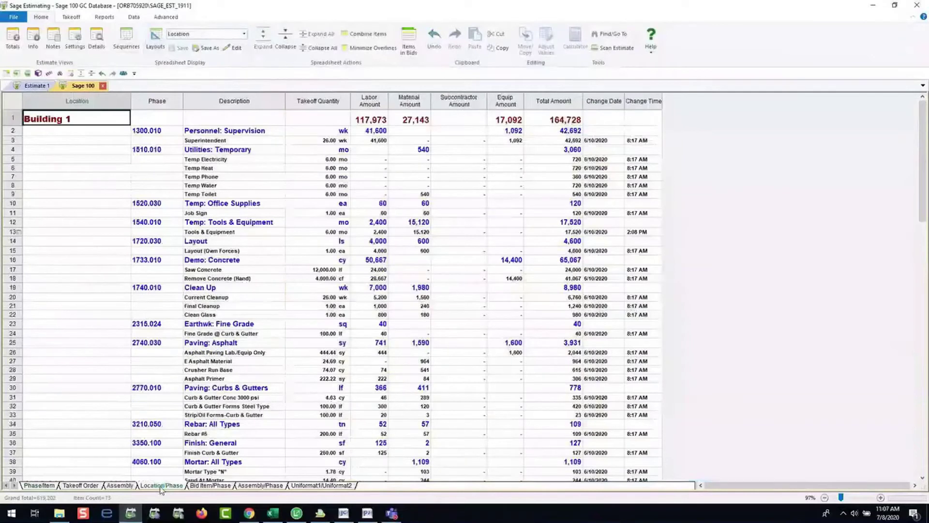
double_click(90, 124)
double_click(90, 136)
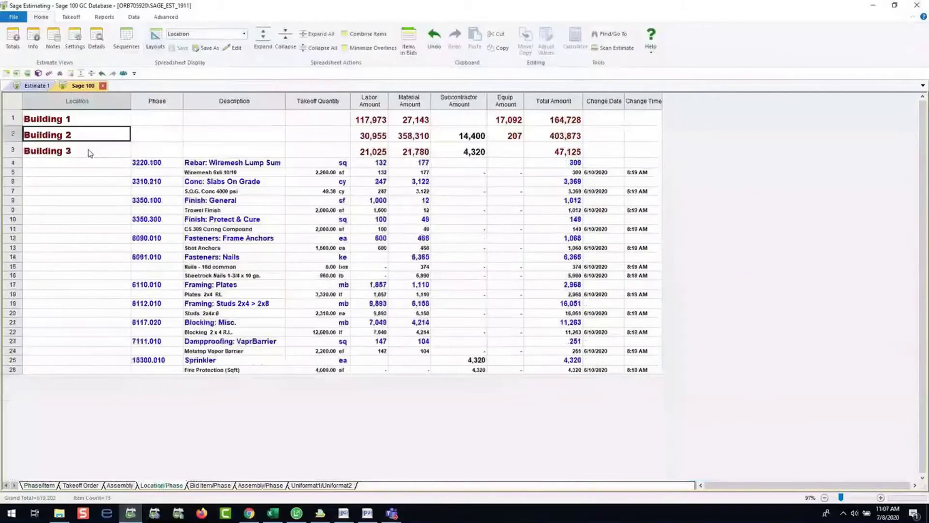
double_click(90, 151)
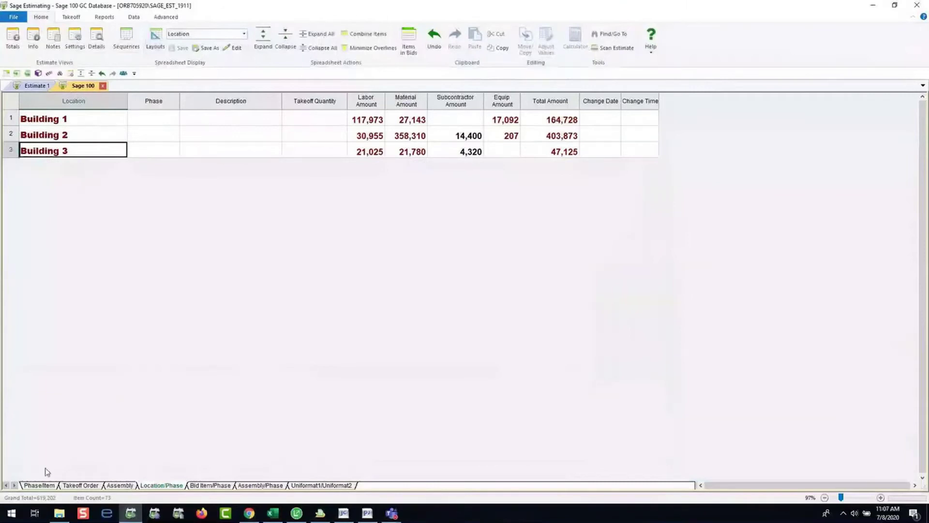
Show the Phase/Item view in the JC Report layout and select the Fine Grade @ Curb & Gutter item.
left_click(39, 485)
left_click(244, 33)
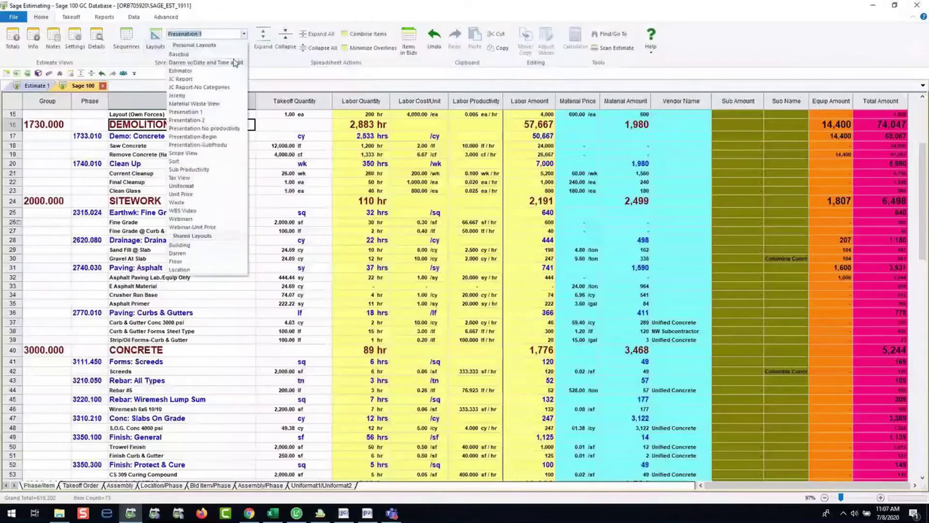
left_click(203, 78)
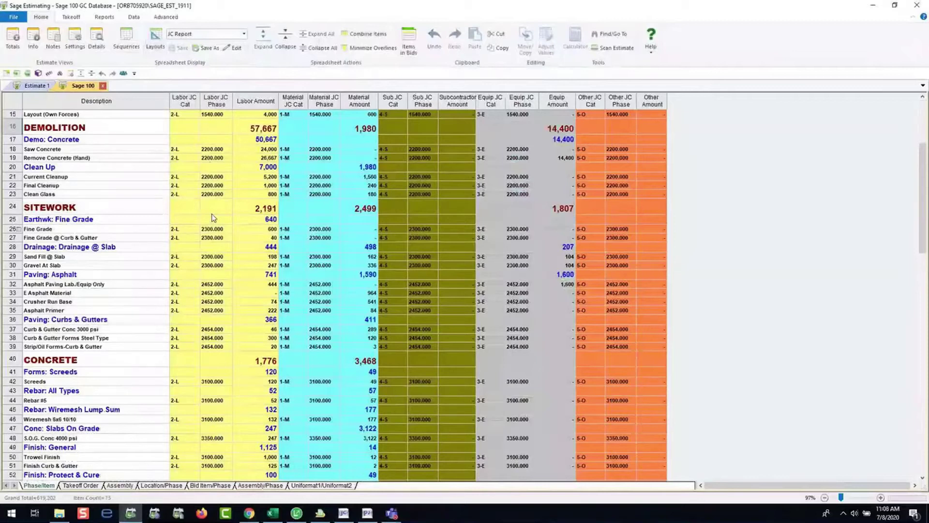
left_click(213, 238)
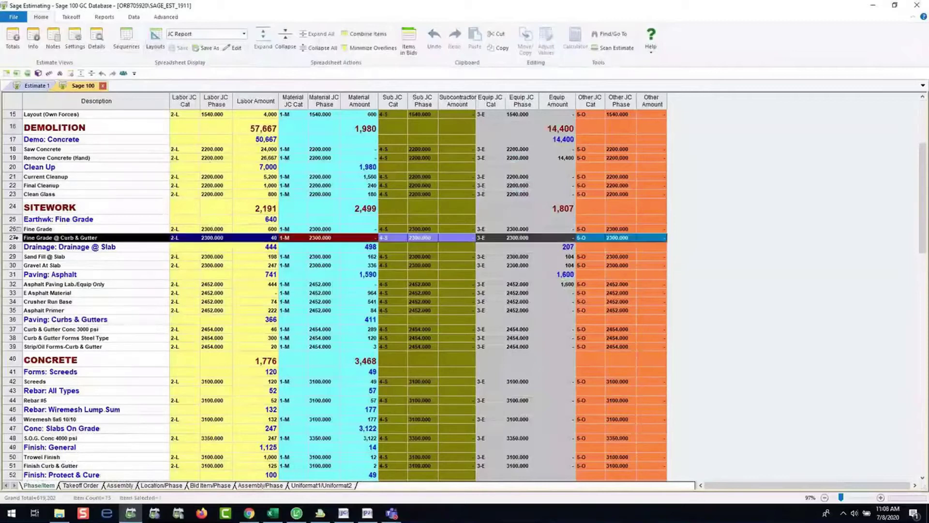
Verify Fine Grade @ Curb & Gutter maps to job cost phase 2300.000, then start the Advanced > Budget export.
right_click(23, 240)
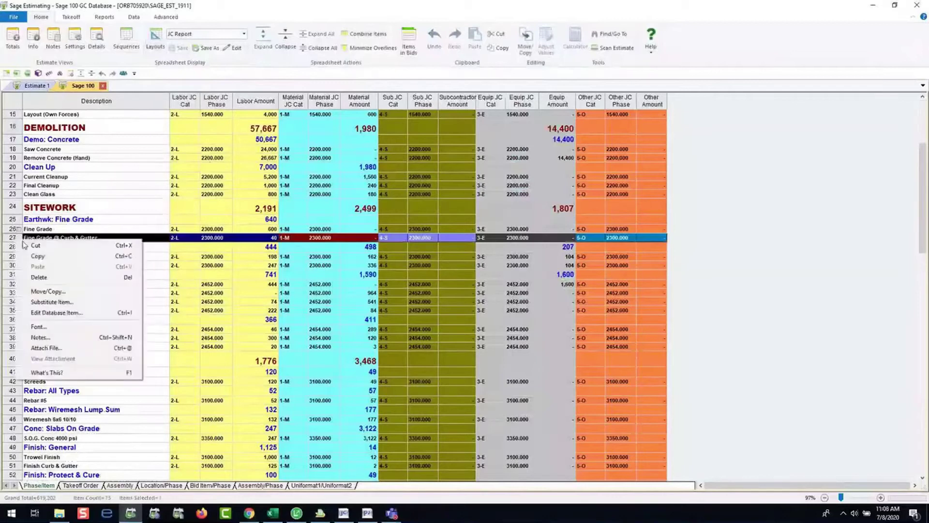
left_click(53, 313)
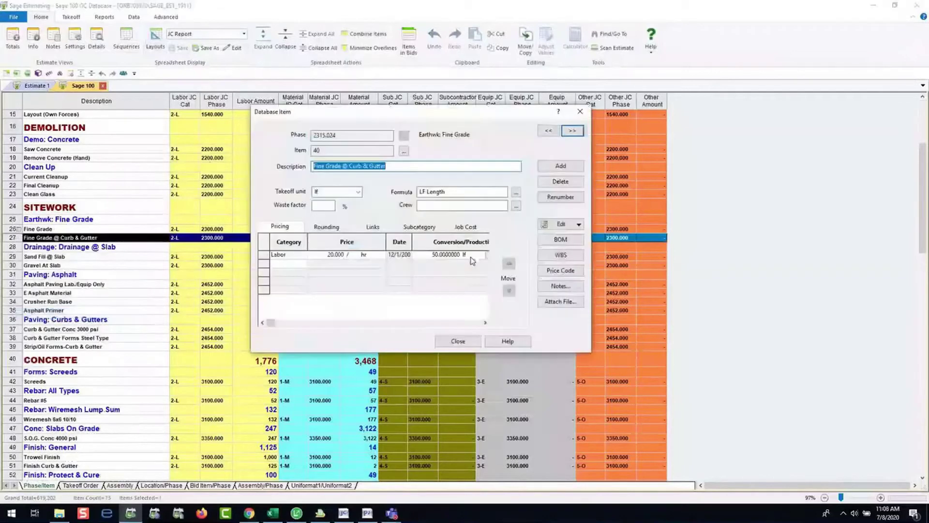
left_click(466, 227)
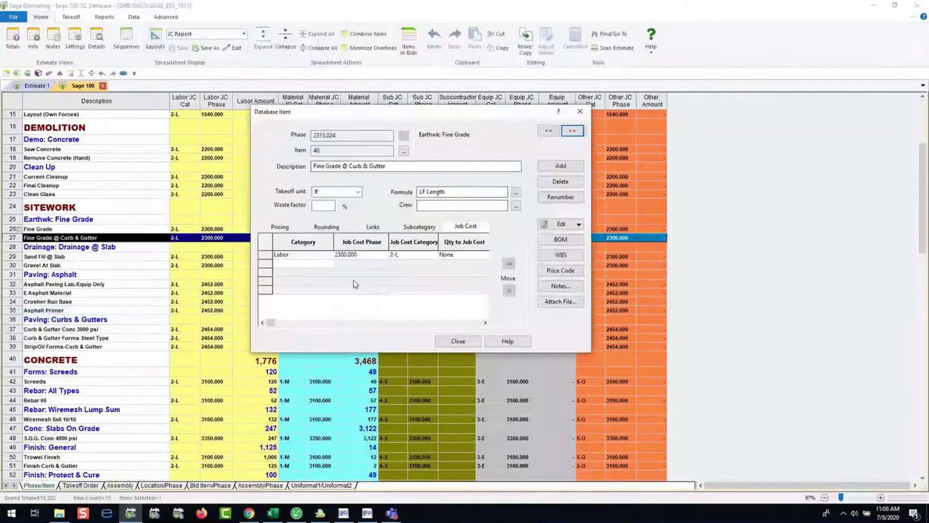
double_click(385, 255)
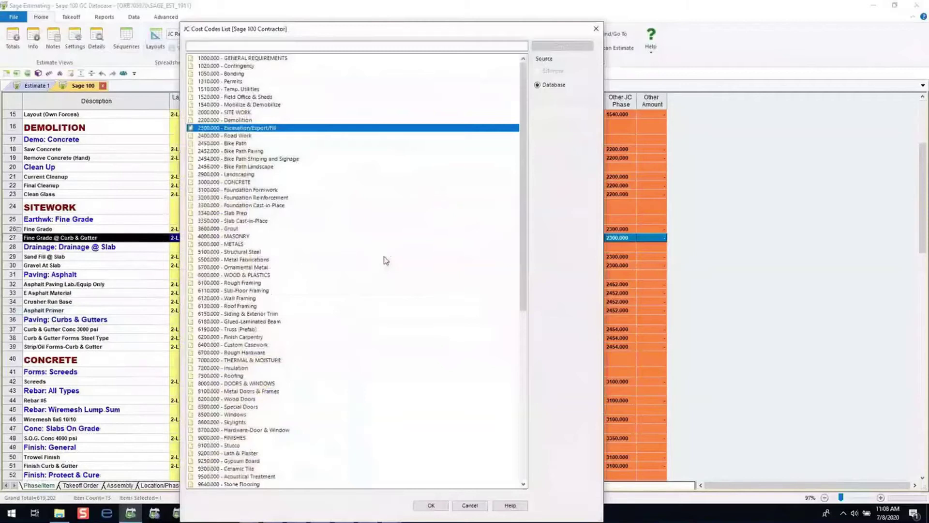
left_click(596, 29)
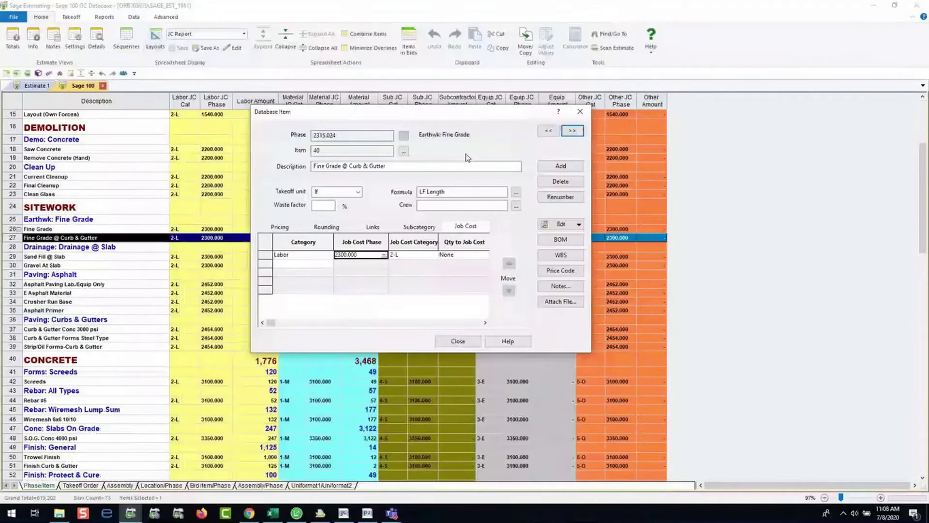
left_click(581, 113)
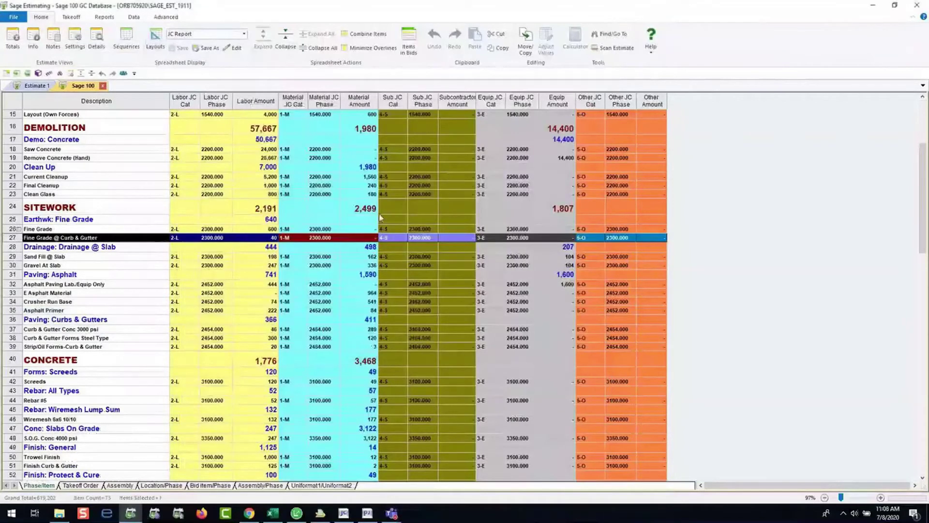
left_click(166, 17)
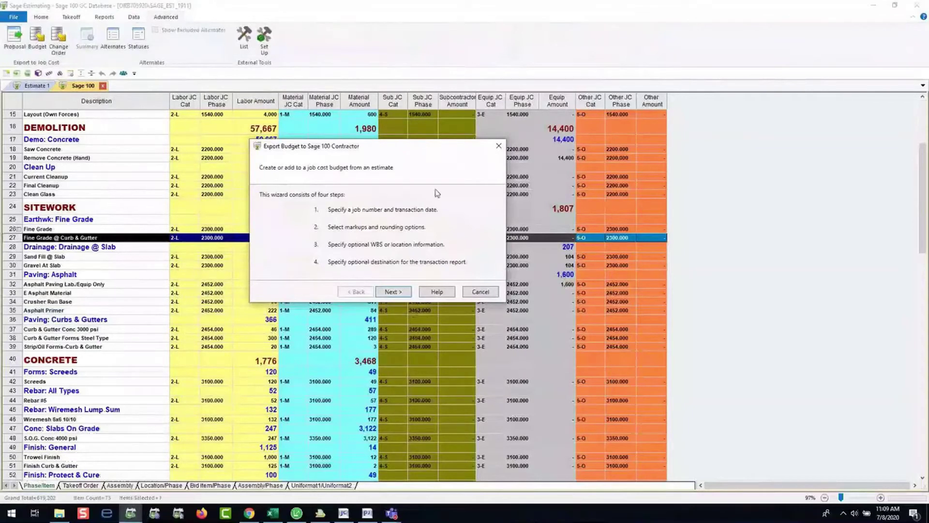
Advance past the connection, job number and rounding/markup steps with their default settings.
left_click(403, 292)
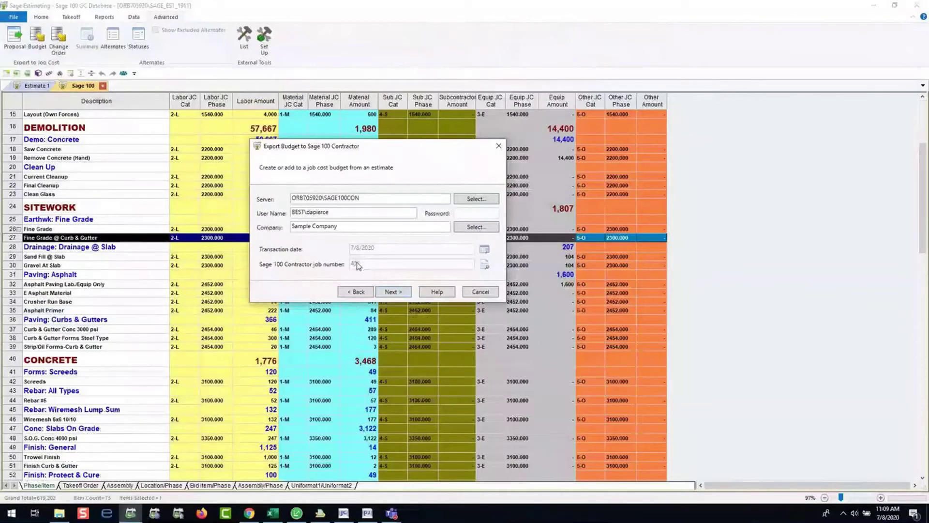
left_click(393, 292)
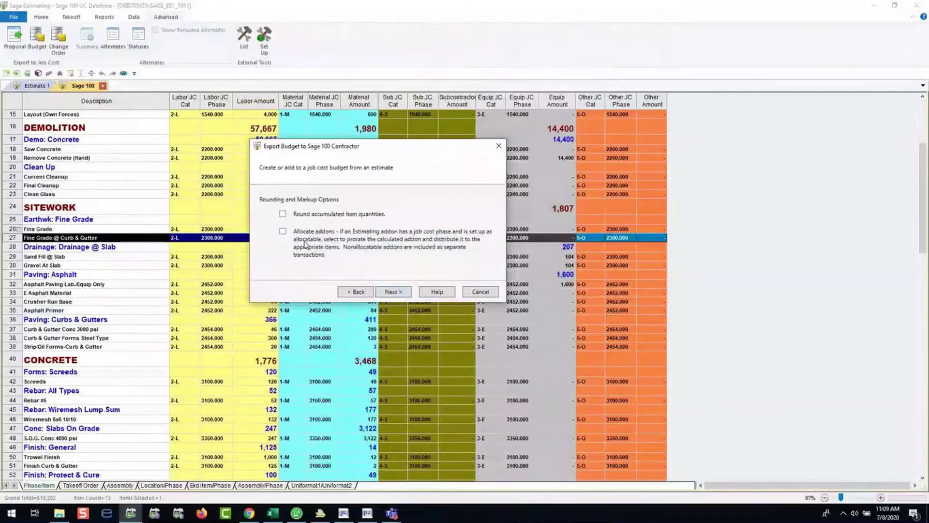
key("Return")
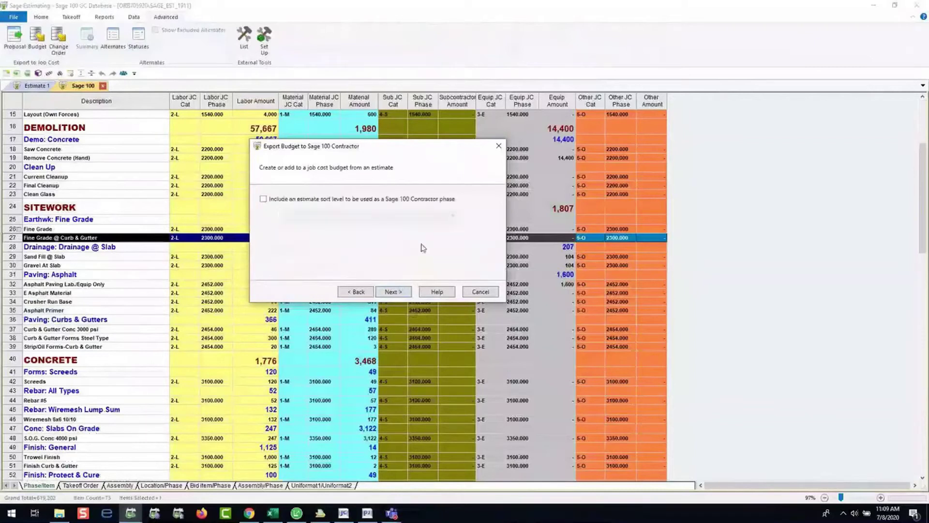
Leave the sort-level phase option unchecked and report destination None, then close the wizard for Sage 100 Contractor.
left_click(262, 199)
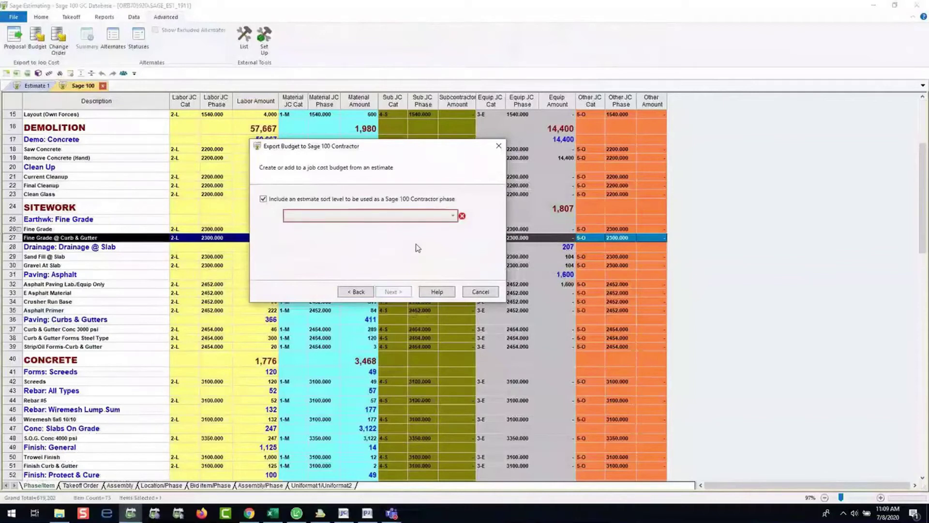
key("alt+Down")
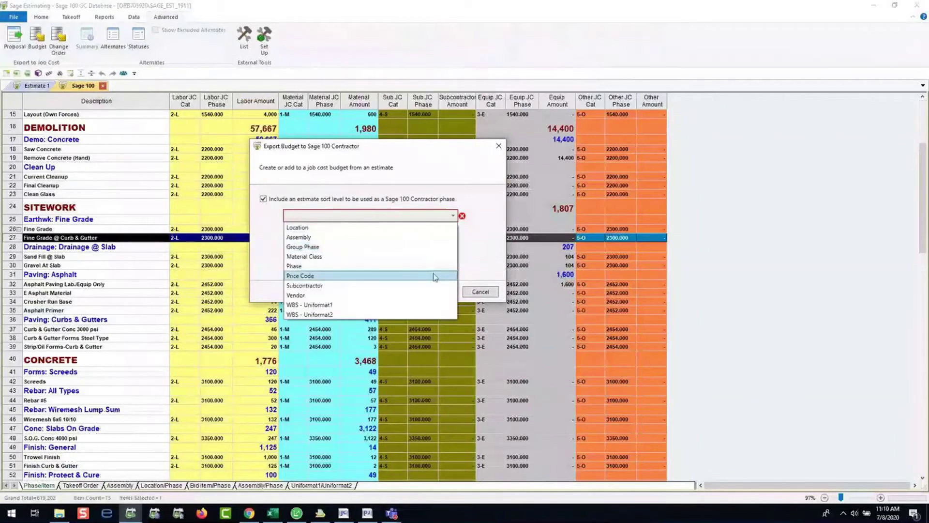
left_click(489, 253)
left_click(264, 199)
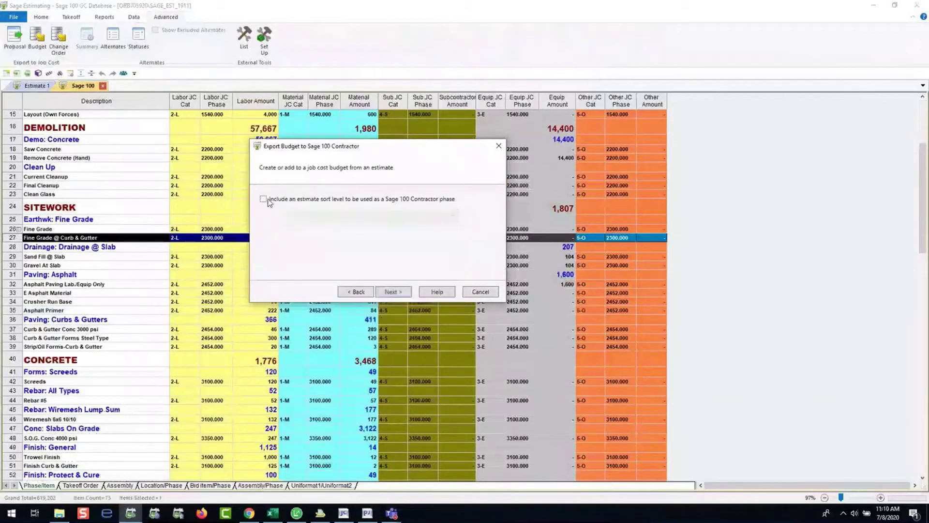
left_click(409, 293)
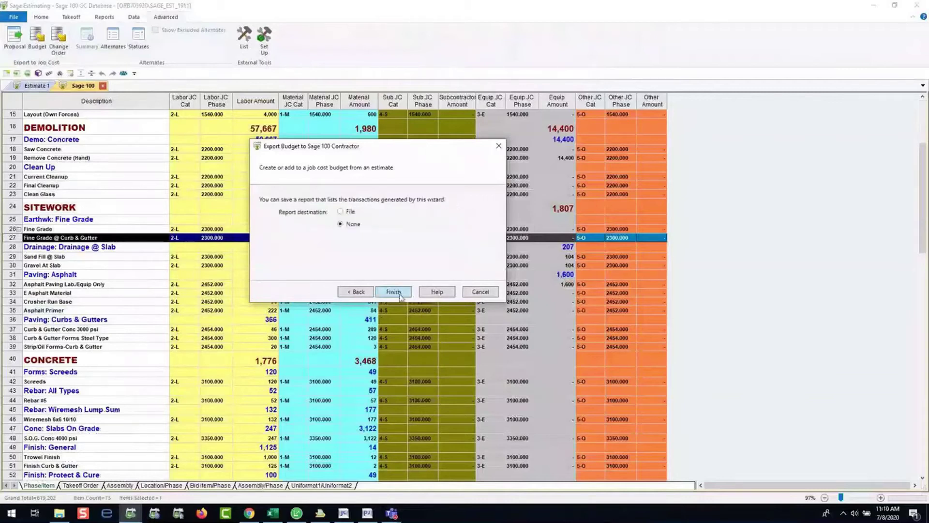
left_click(492, 292)
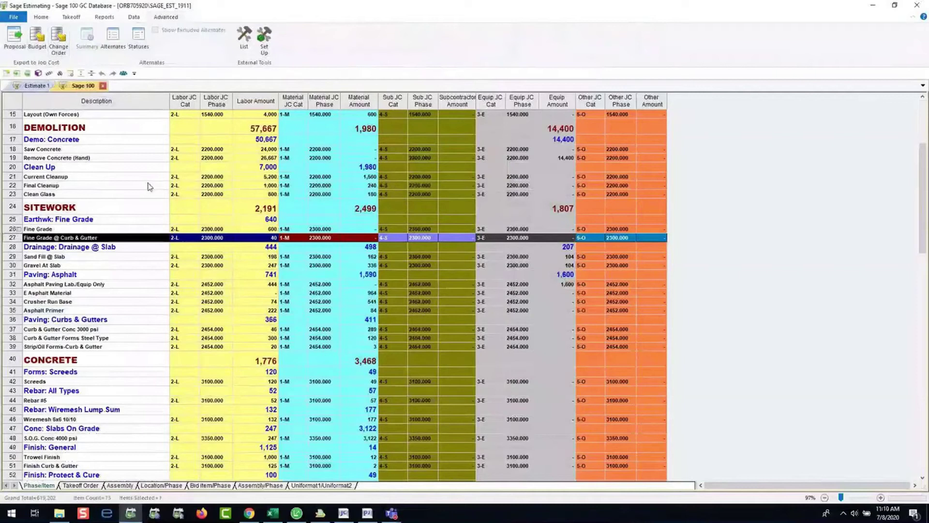
left_click(297, 513)
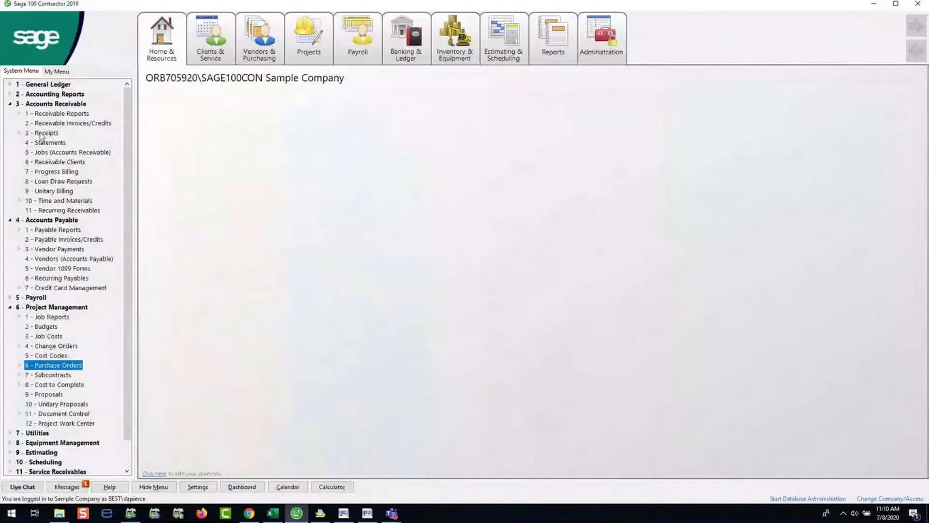
Load job 451 Presentation Project in the 3-5 Jobs window.
left_click(42, 153)
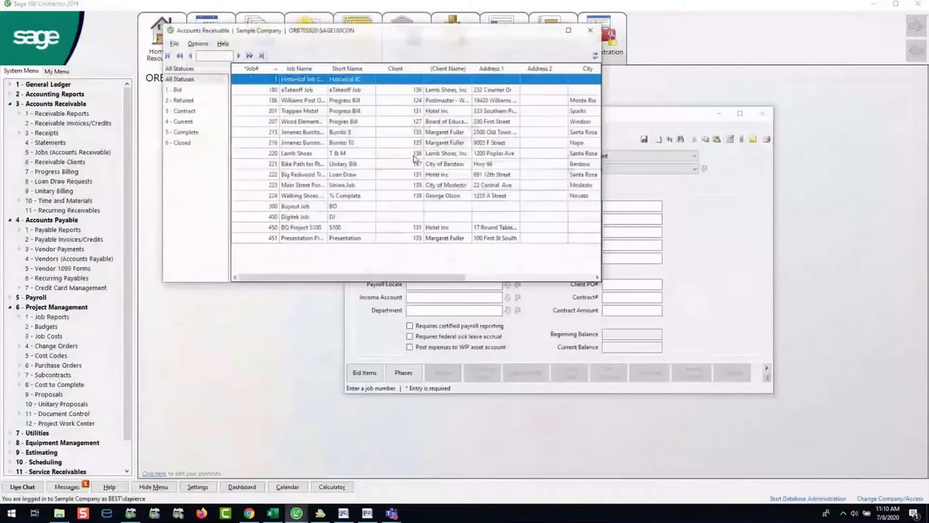
left_click(298, 239)
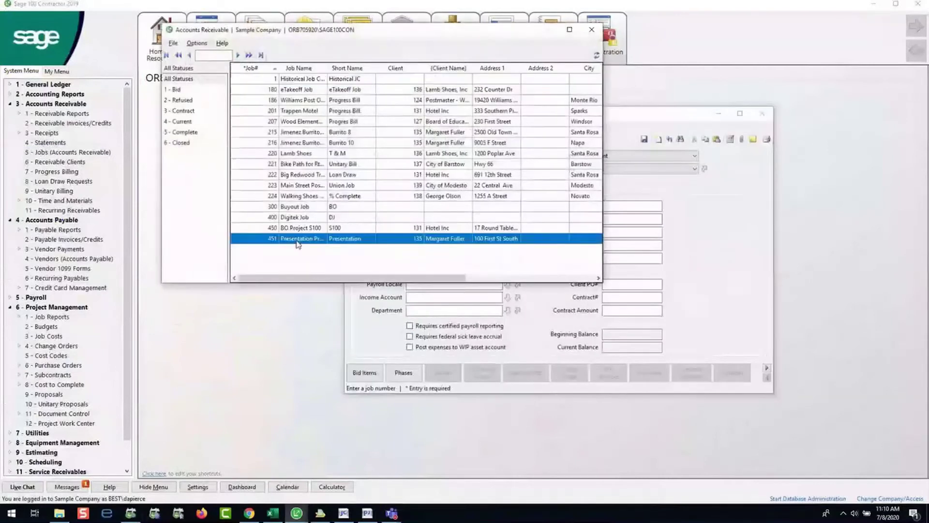
double_click(298, 239)
left_click_drag(536, 116, 483, 114)
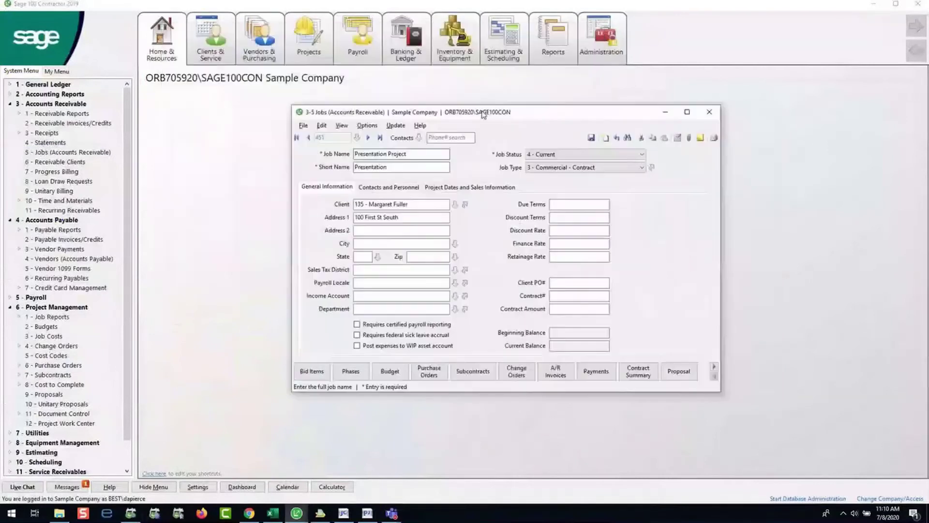
Review the job's budget lines, totalling 615,725.71 and noted STOE, then close the budget.
left_click(391, 372)
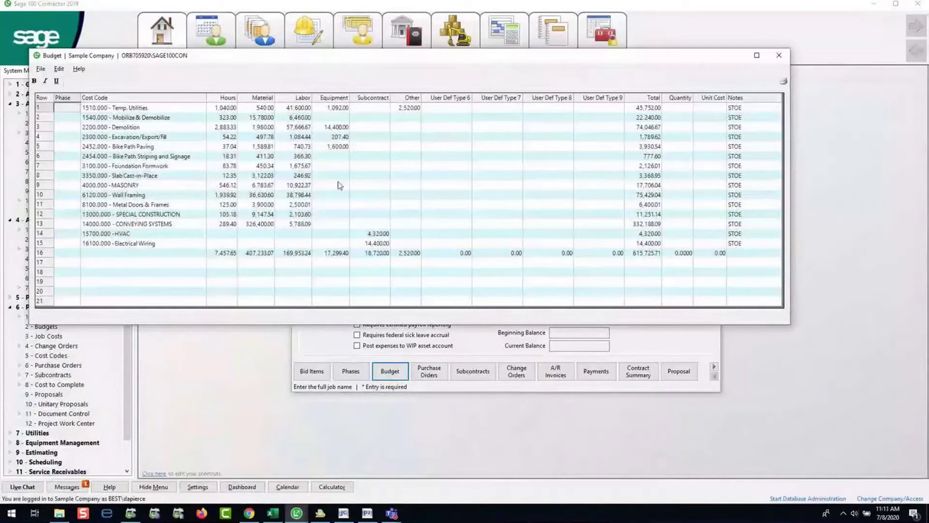
left_click_drag(736, 117, 754, 246)
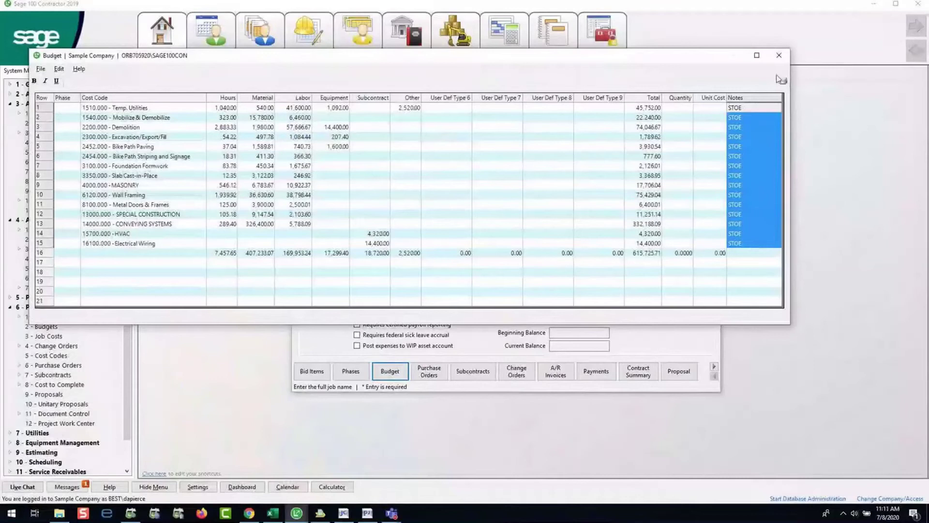
left_click(780, 56)
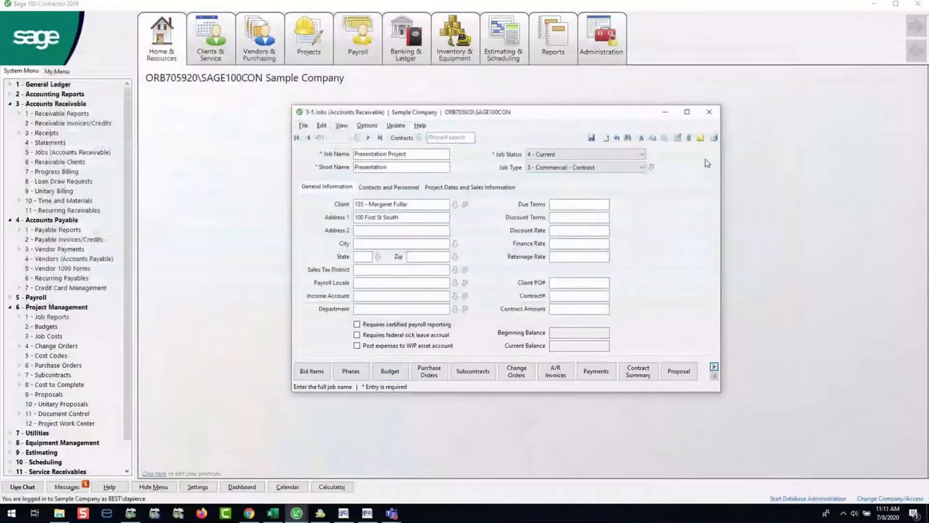
Display job 451's proposal with the imported cost codes totalling 615,725.71.
left_click(679, 372)
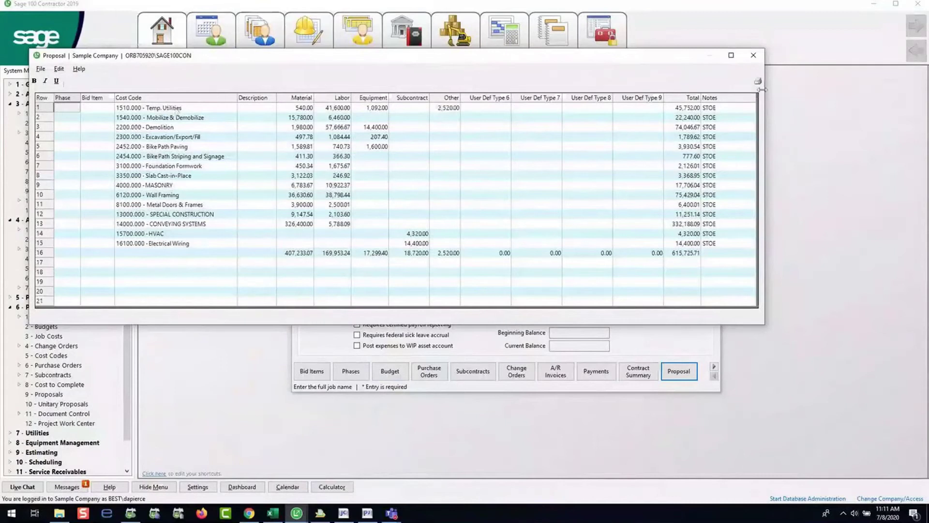
Close the proposal after noting its STOE rows and bring up change order 2000.000 for job 451.
left_click_drag(715, 118, 721, 243)
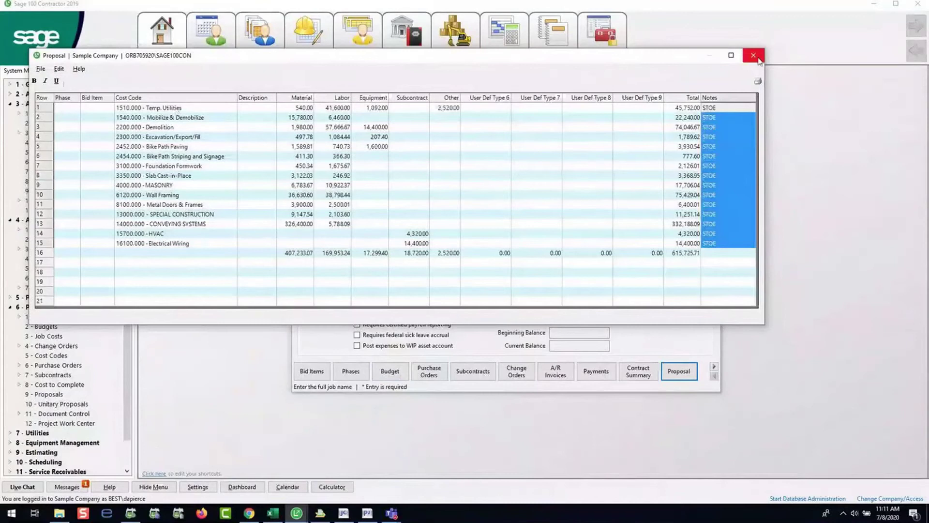
left_click(754, 56)
left_click(515, 367)
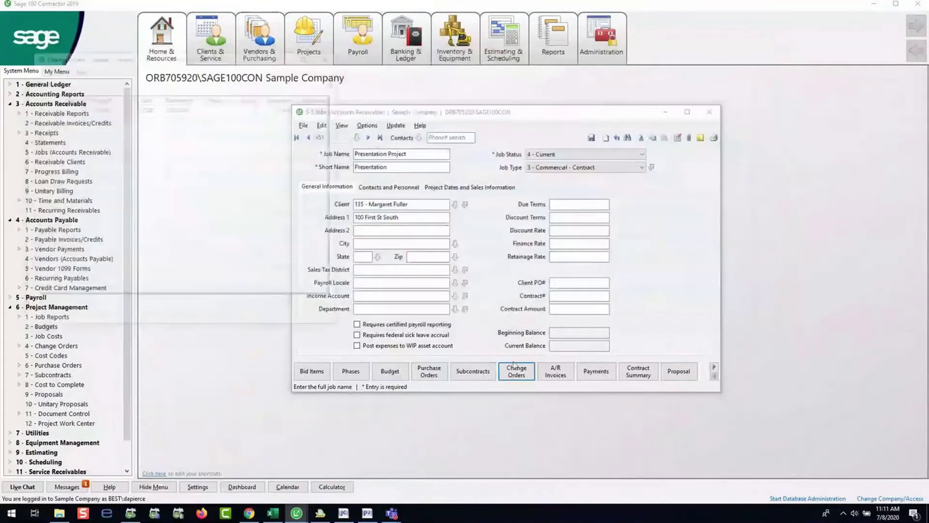
left_click(98, 111)
double_click(97, 110)
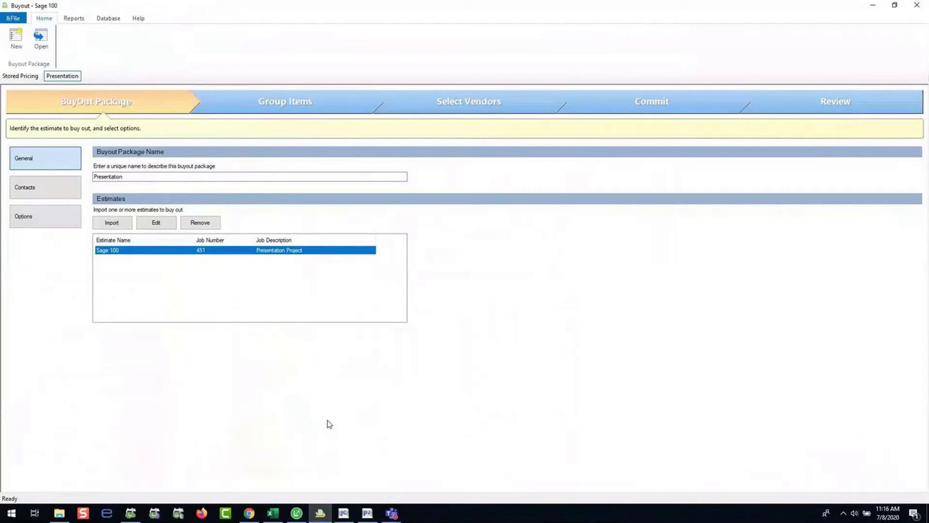
Review the estimate import's item types (Material and Subcontract) and cancel without importing anything.
left_click(112, 227)
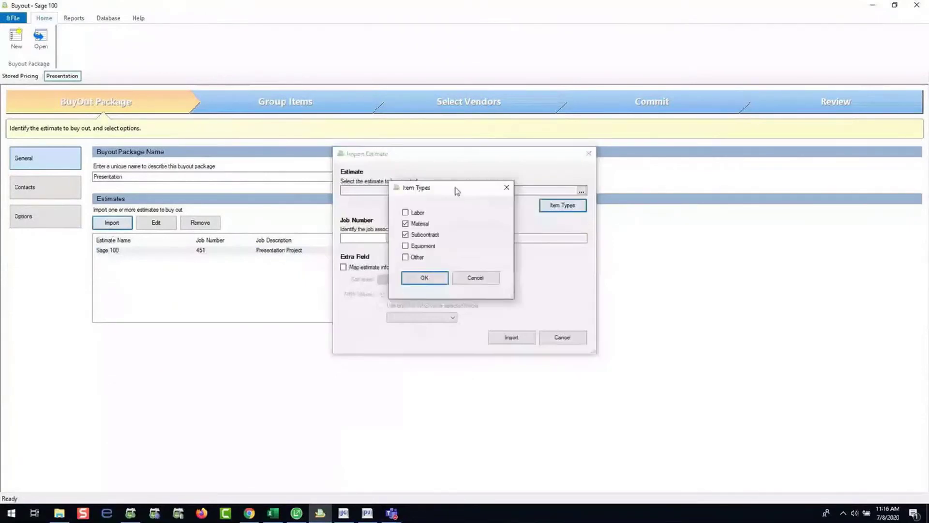
left_click_drag(457, 190, 425, 155)
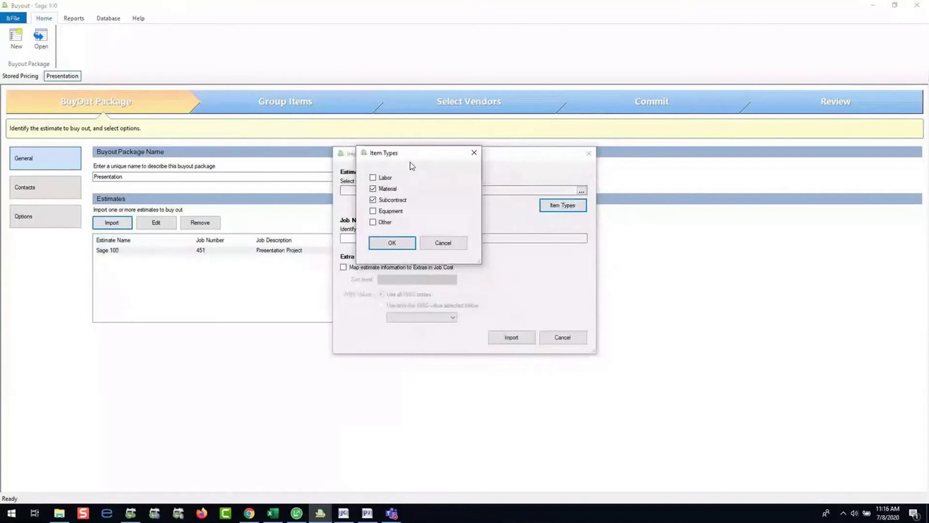
left_click(444, 245)
left_click(555, 336)
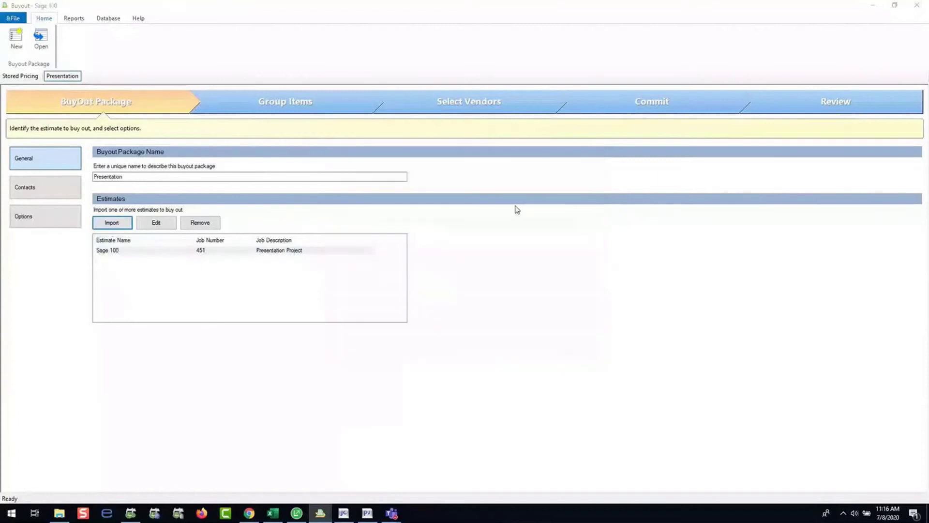
Show all package items in Group Items and organise the tree by Uniformat after a Building-view error.
left_click(278, 103)
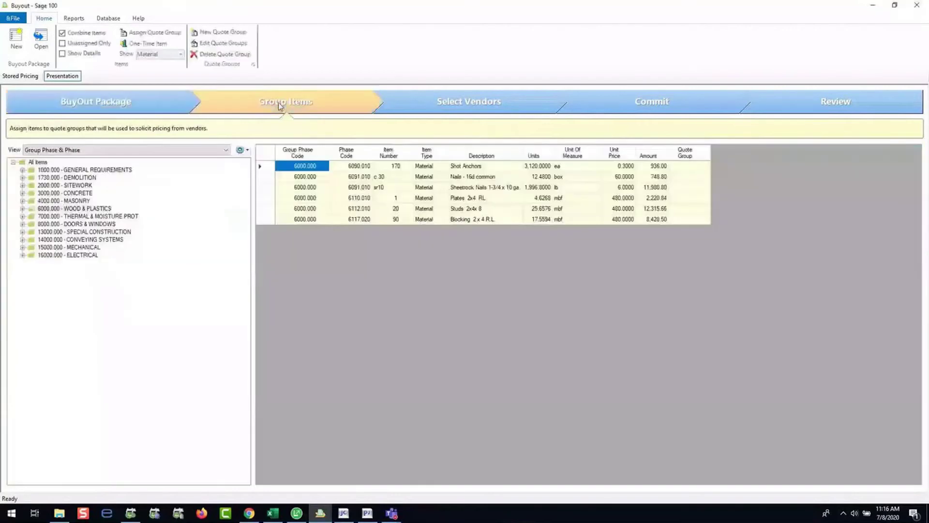
left_click(38, 162)
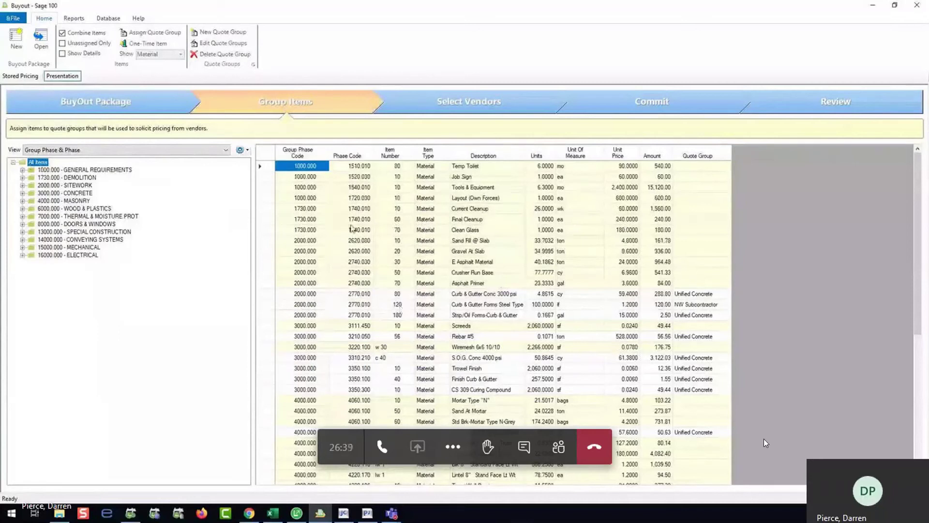
left_click(104, 150)
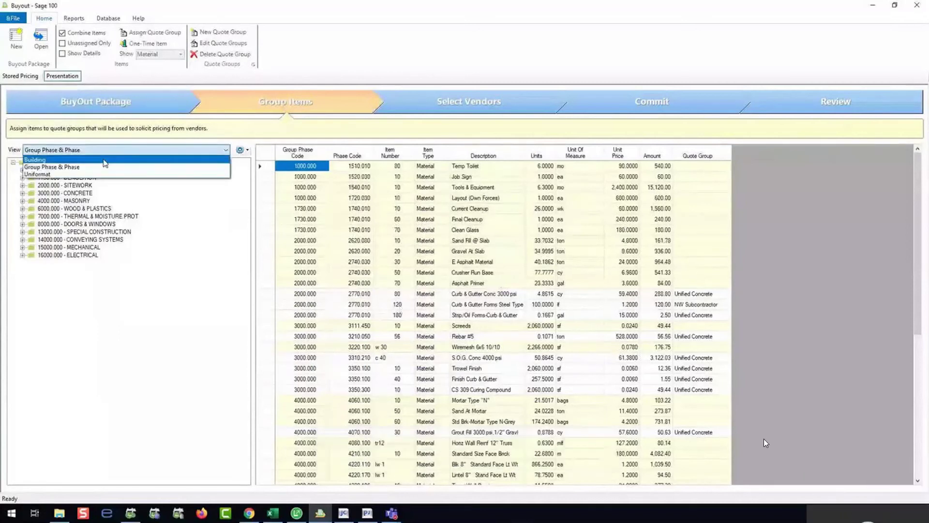
left_click(104, 160)
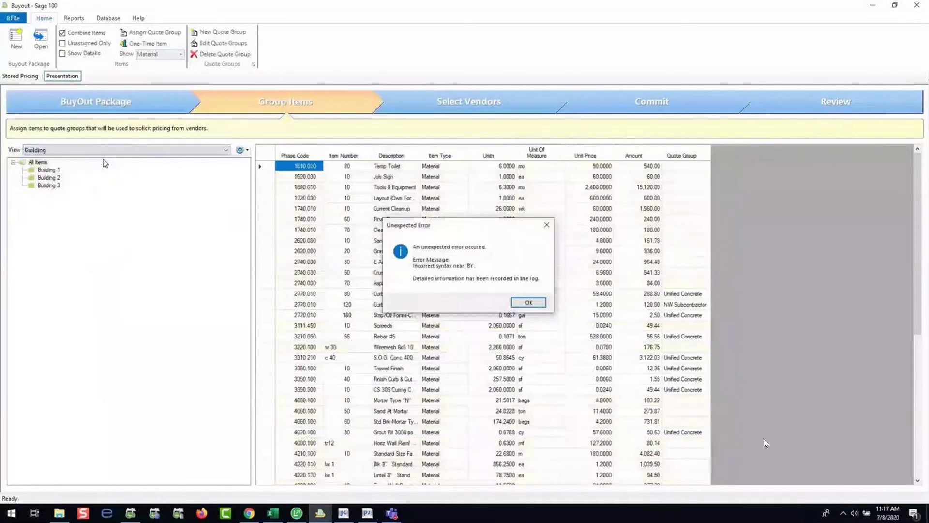
left_click(529, 302)
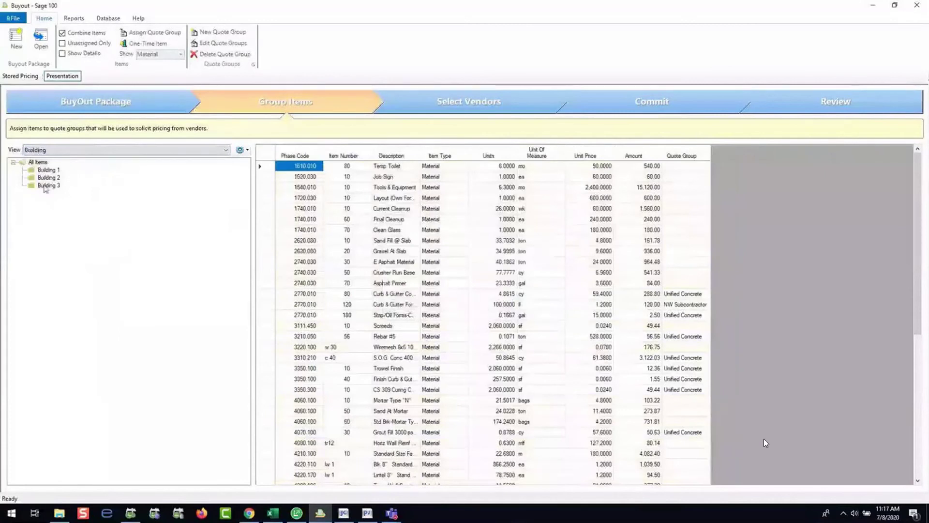
left_click(169, 153)
left_click(134, 174)
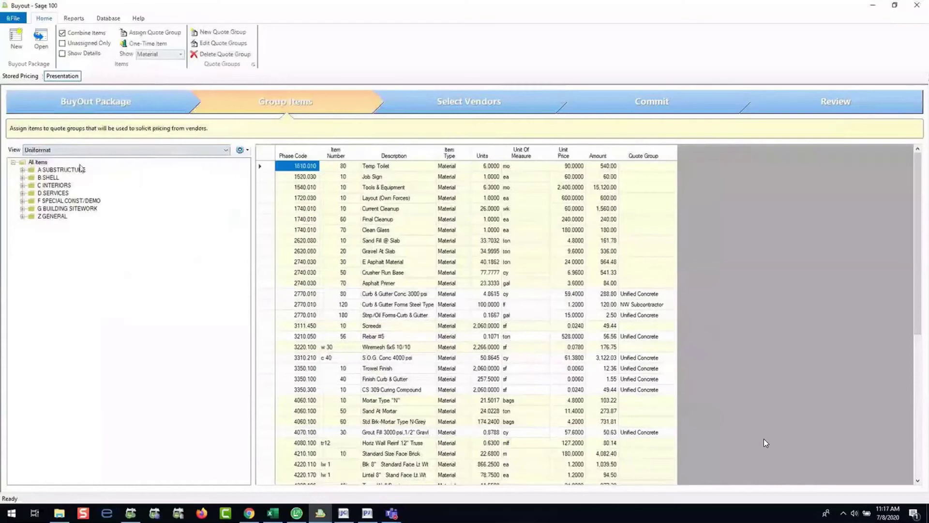
View by Group Phase & Phase, show material items only, and select 6000 Wood & Plastics.
key("Down")
left_click(165, 54)
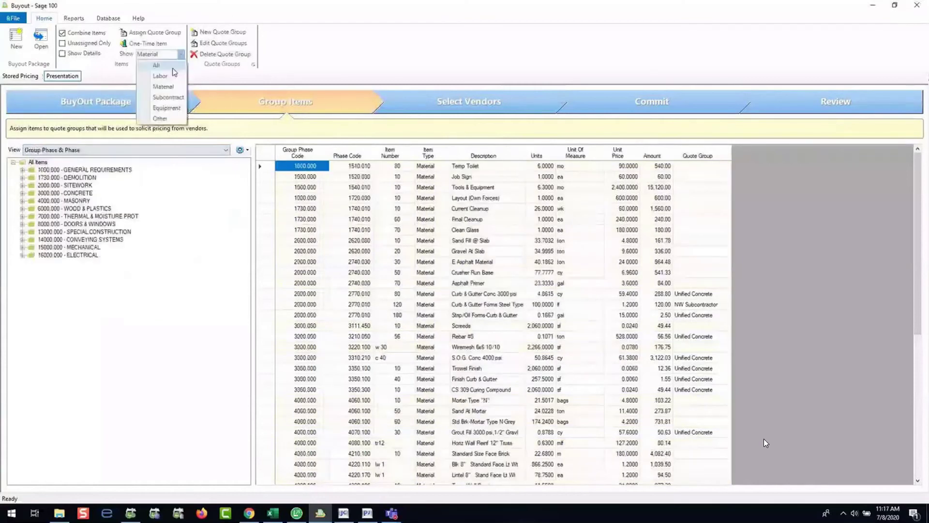
left_click(160, 76)
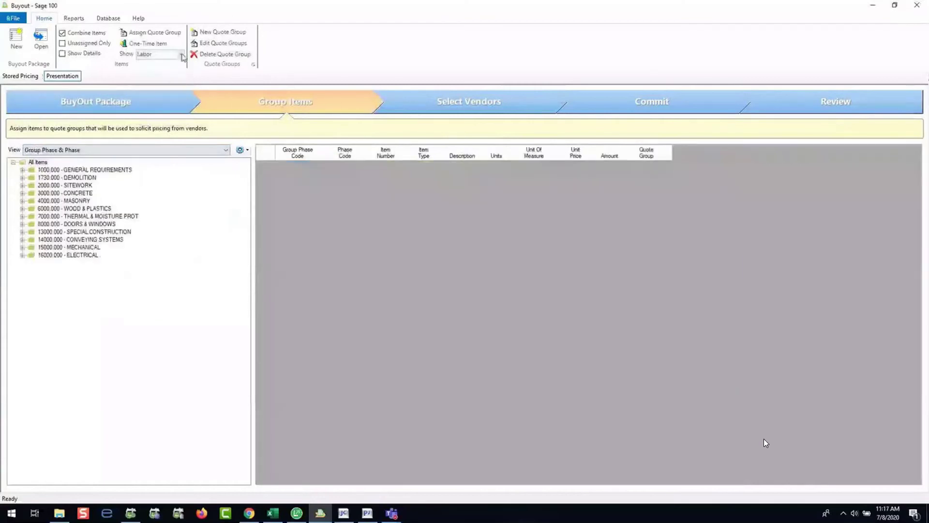
left_click(182, 55)
left_click(160, 85)
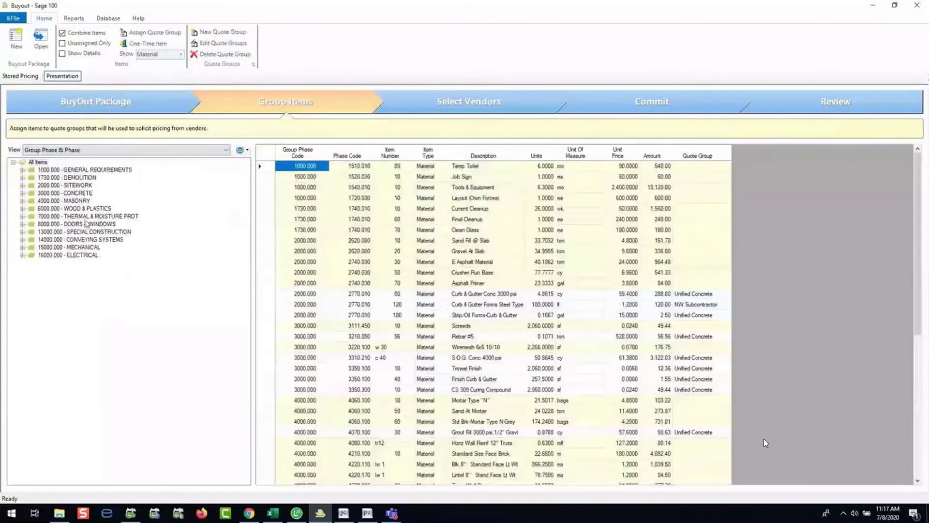
left_click(56, 208)
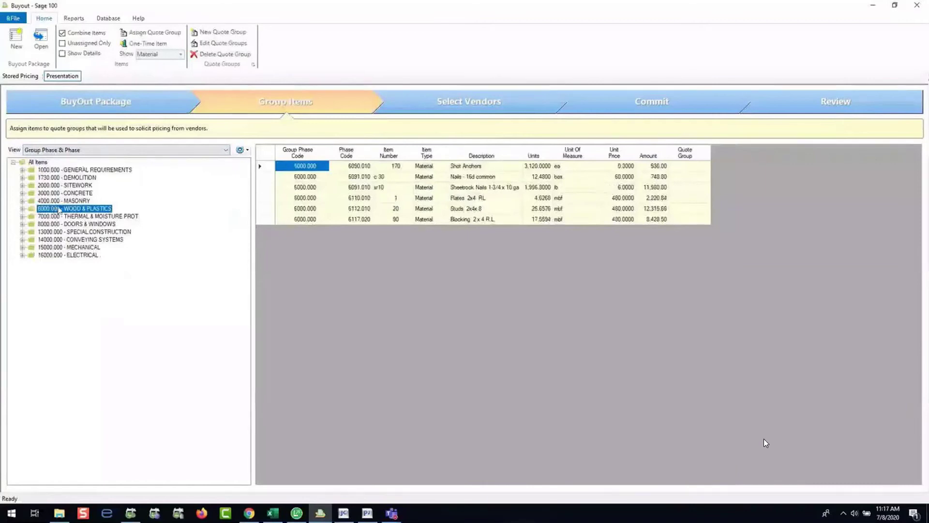
Enter Framing as the quote group for all six Wood & Plastics items.
left_click(686, 167)
type("Fram")
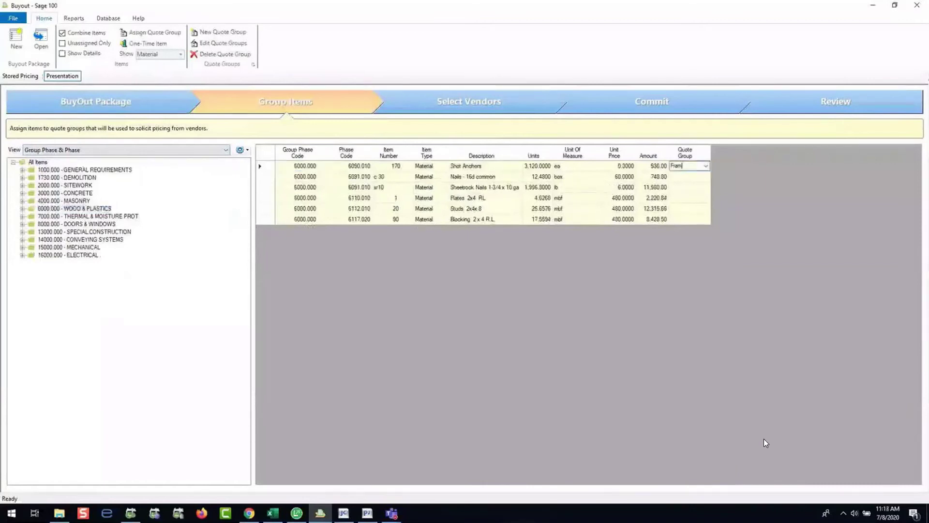
type("ing")
key("Return")
left_click(690, 166)
left_click_drag(690, 177, 696, 221)
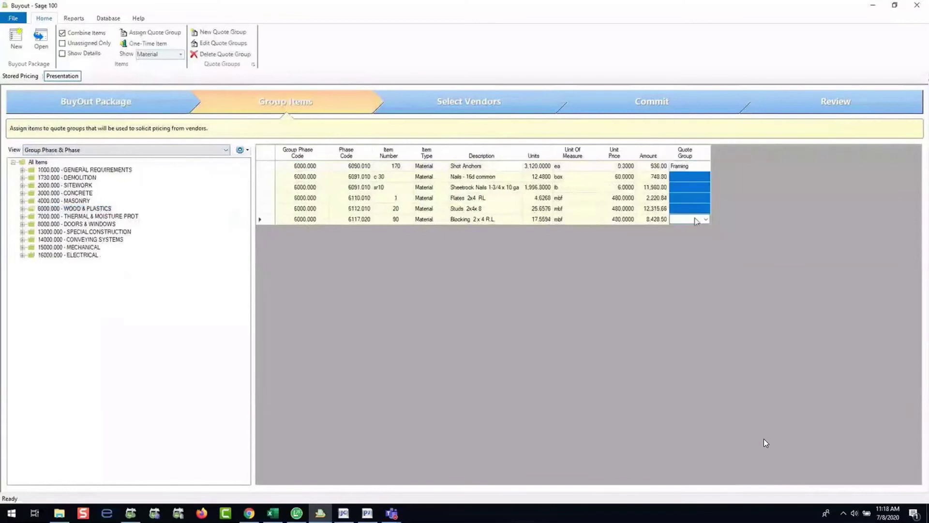
type("Framing")
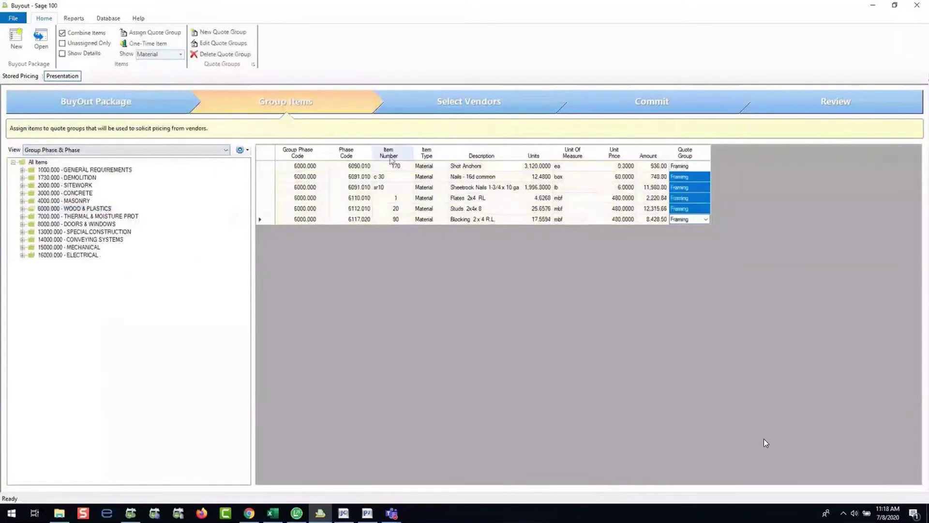
left_click(425, 110)
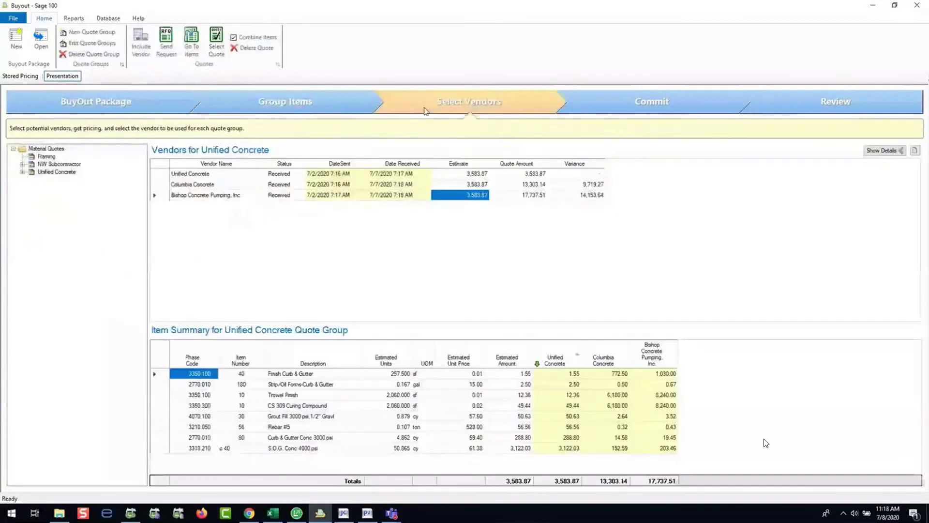
Inspect the Framing quote group and its available actions, then dismiss them.
left_click(47, 156)
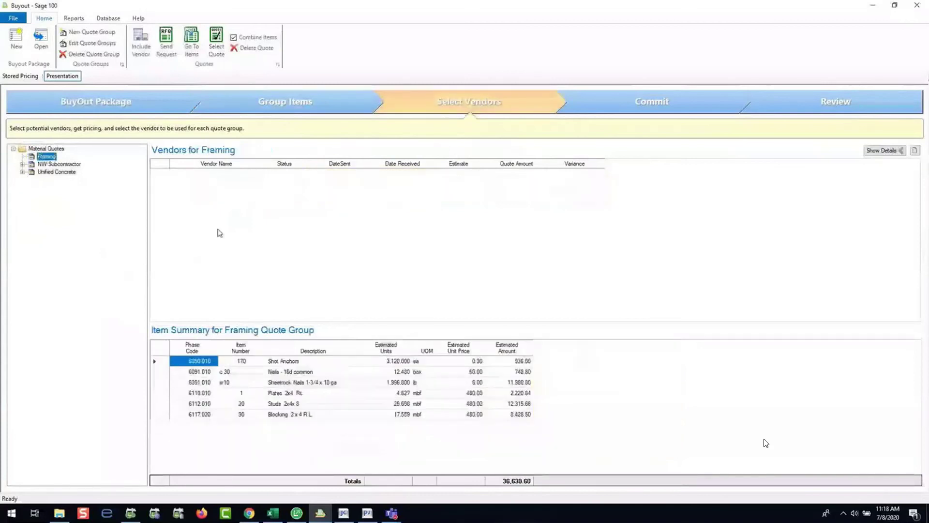
right_click(47, 157)
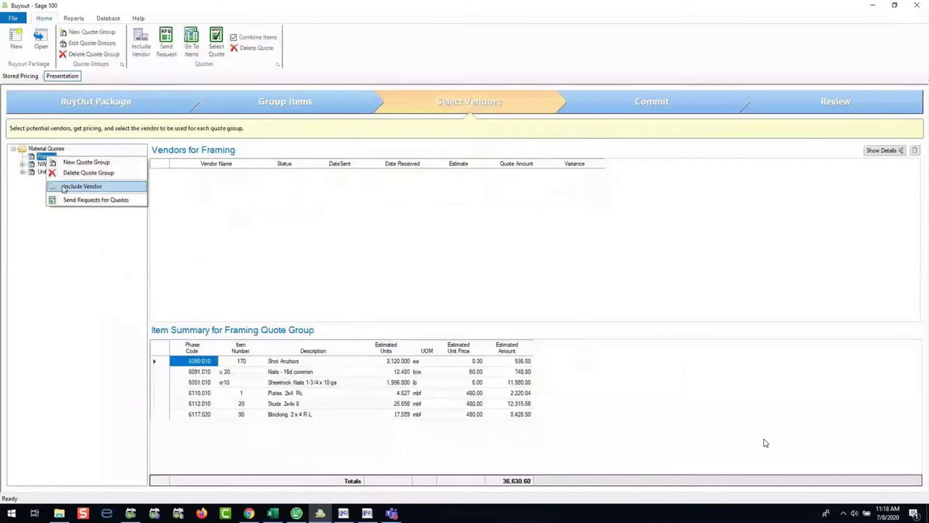
left_click(20, 191)
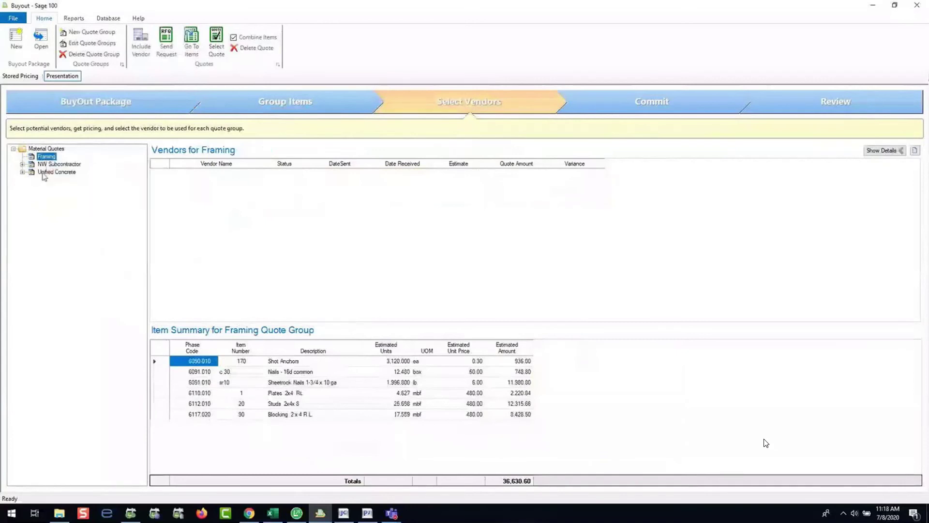
Make Unified Concrete's 3,583.87 quote the selected one for its group and go to Commit.
left_click(44, 173)
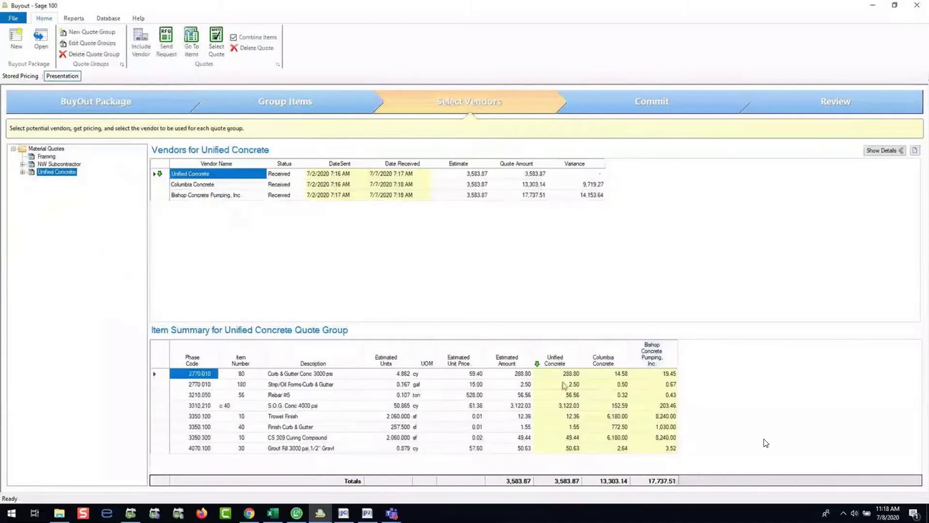
right_click(545, 363)
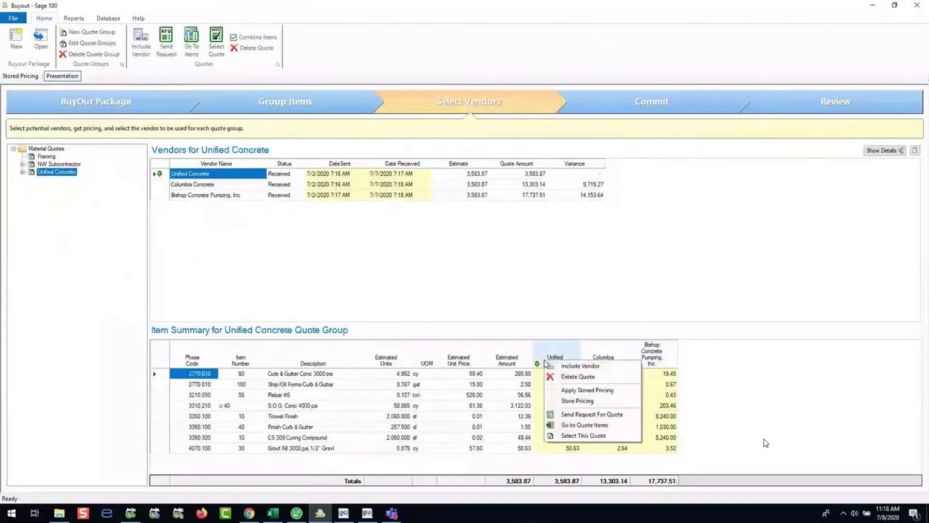
left_click(583, 435)
left_click(642, 108)
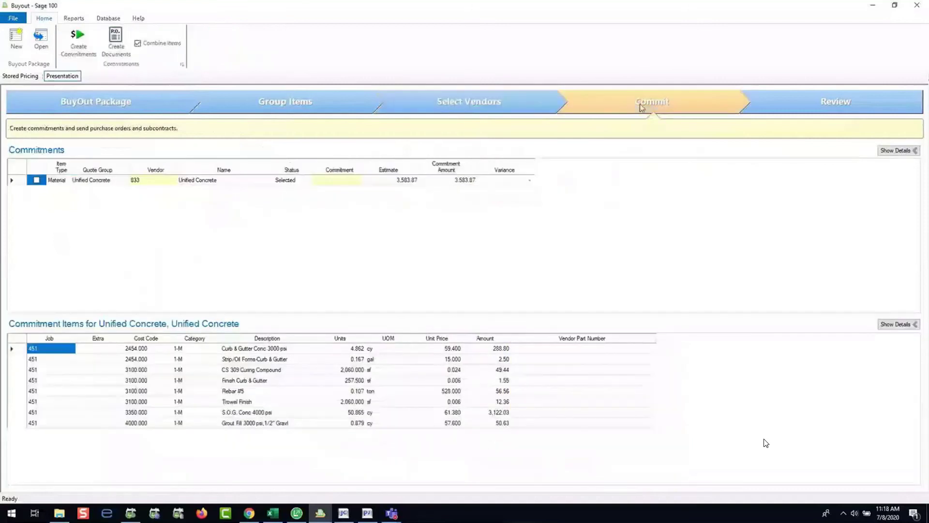
Enter the commitment number and create Unified Concrete's 3,583.87 commitment, confirming with Yes.
left_click(338, 181)
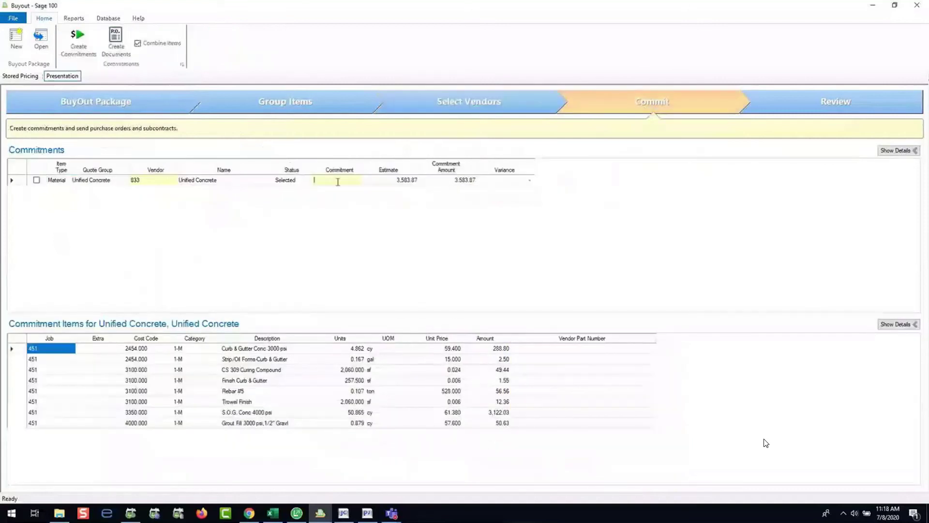
type("503")
left_click(86, 54)
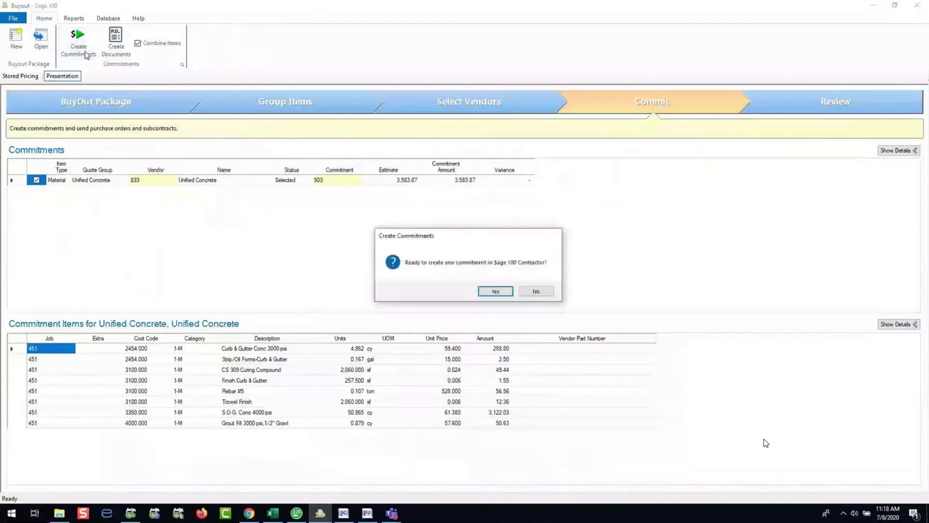
left_click(489, 293)
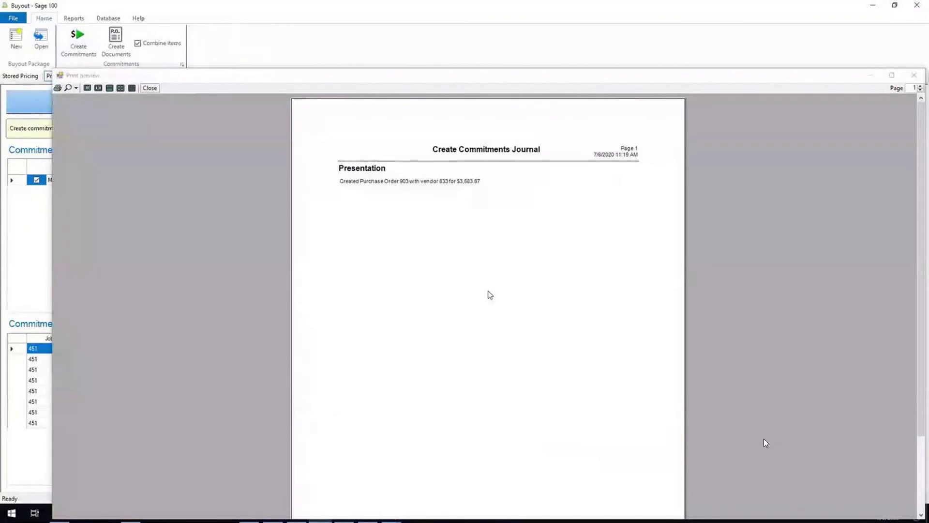
Close the commitments journal preview and switch to Sage 100 Contractor.
left_click(156, 89)
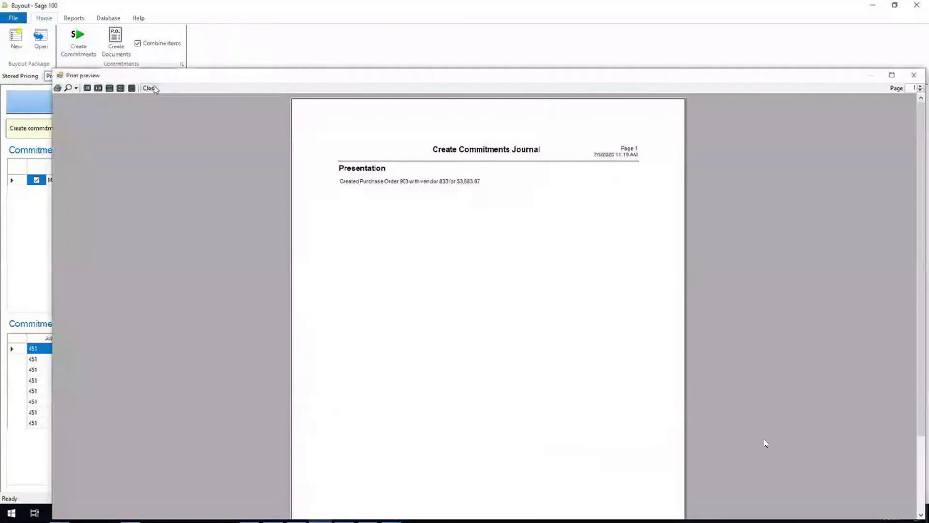
left_click(156, 89)
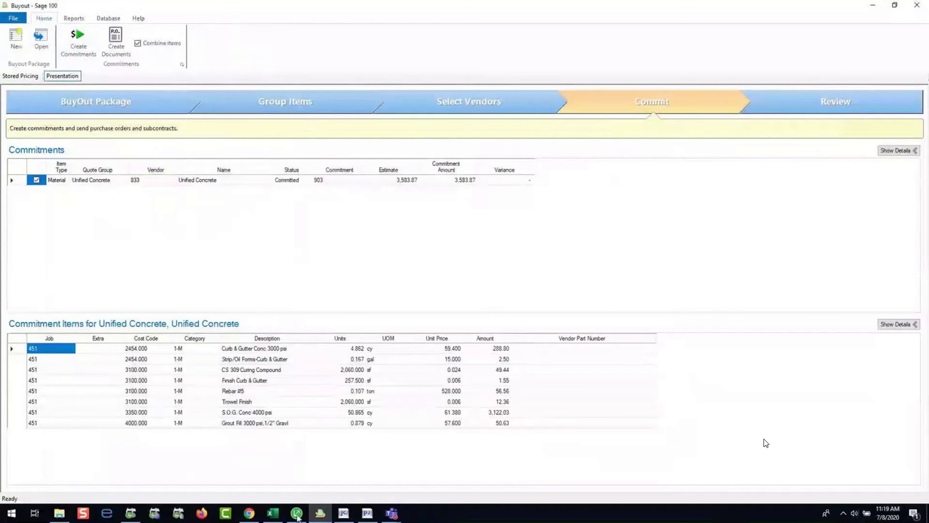
left_click(298, 514)
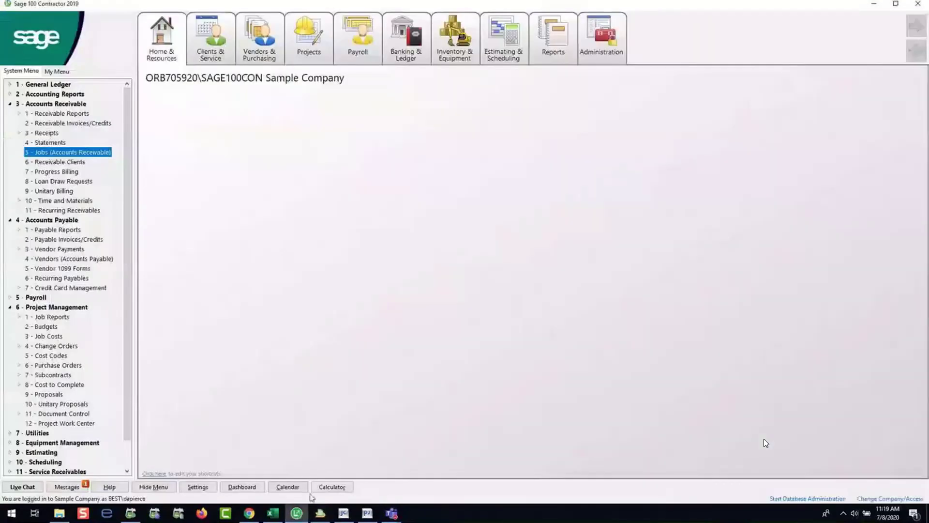
Load job 451 Presentation Project in 3-5 Jobs and open purchase order 903's concrete lines.
double_click(76, 152)
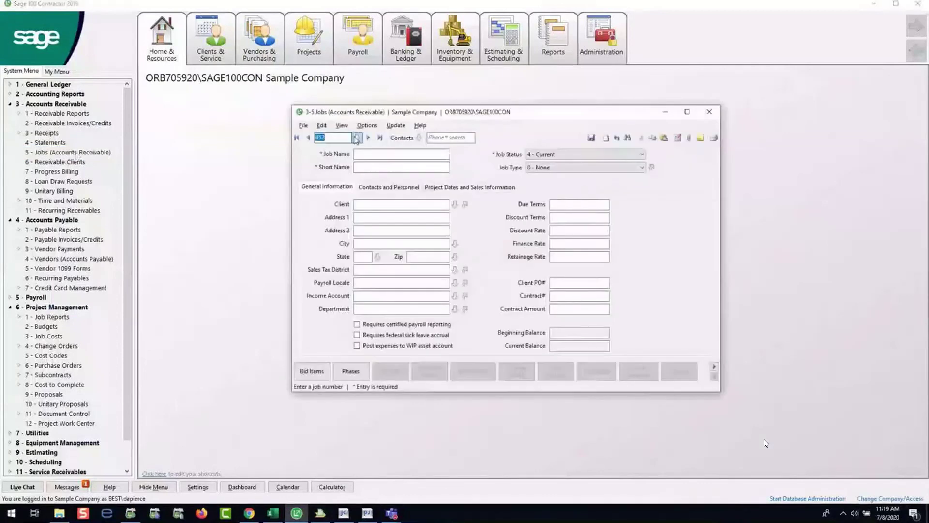
left_click(357, 138)
double_click(301, 239)
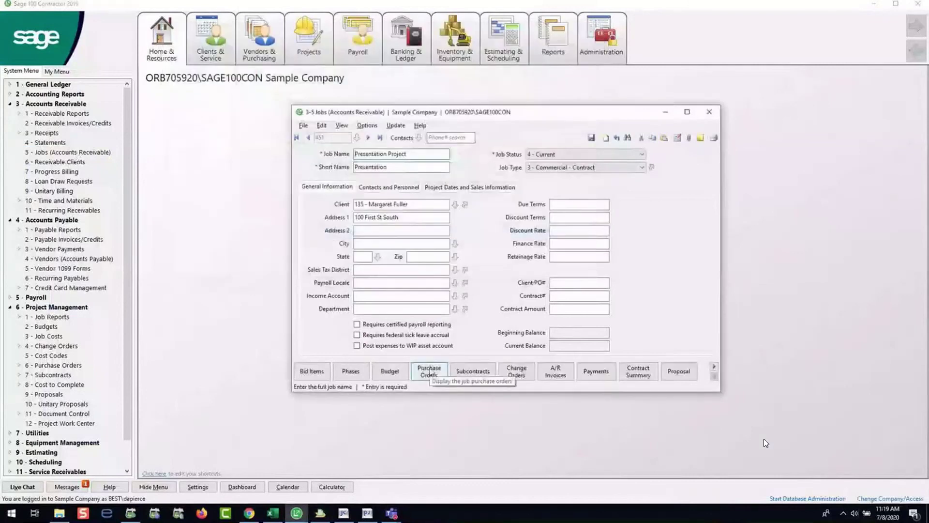
left_click(429, 371)
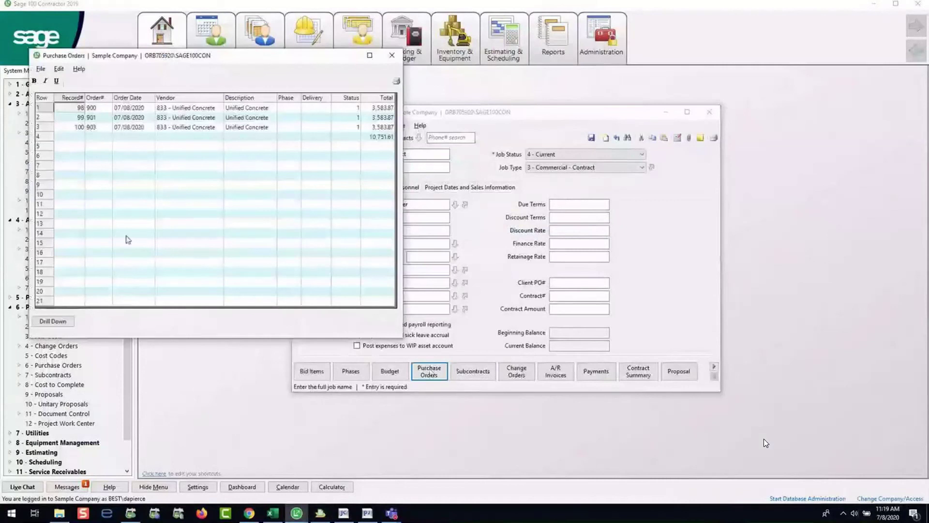
left_click(95, 129)
double_click(95, 129)
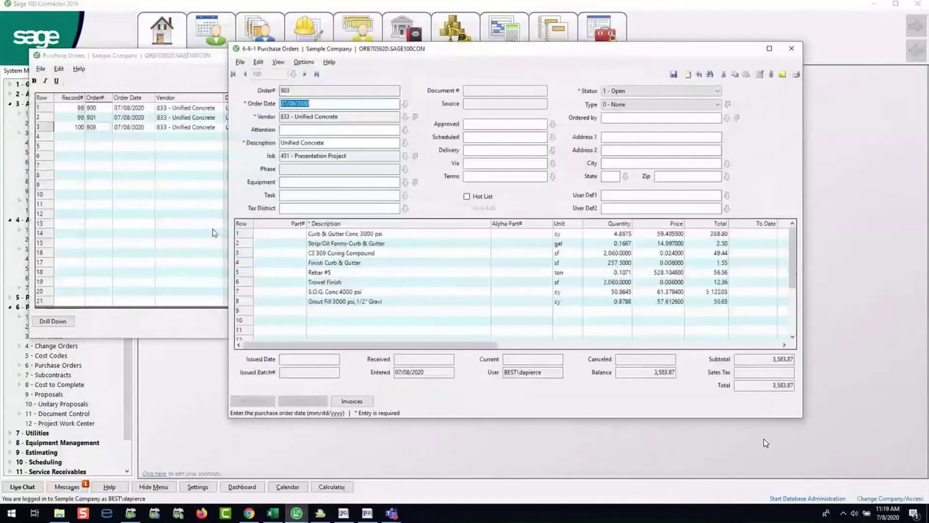